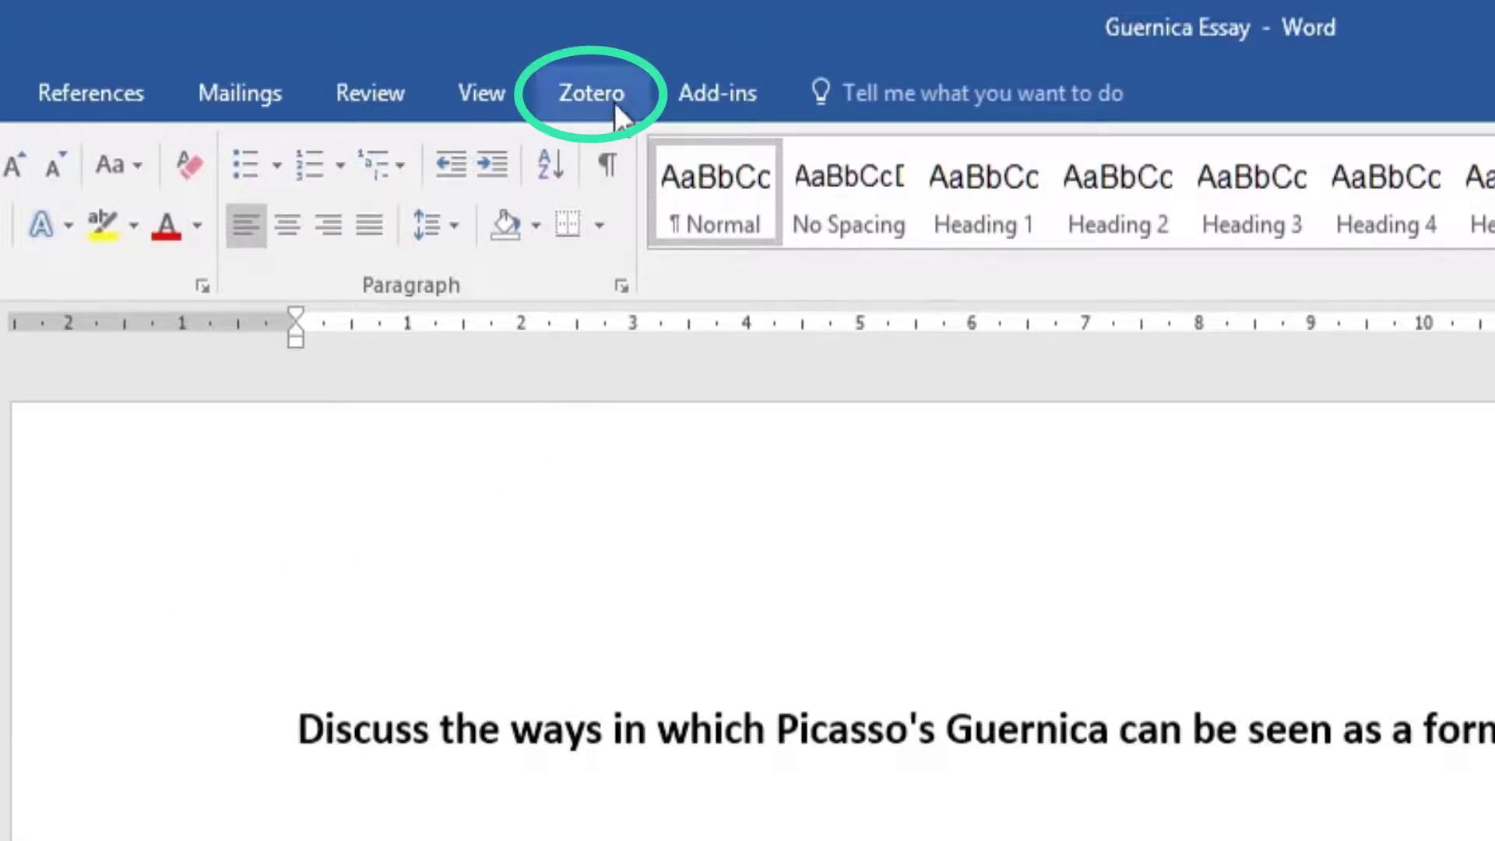
# Open Zotero's document preferences and select the Chicago Manual of Style 16th edition (author-date) citation style
pyautogui.click(616, 105)
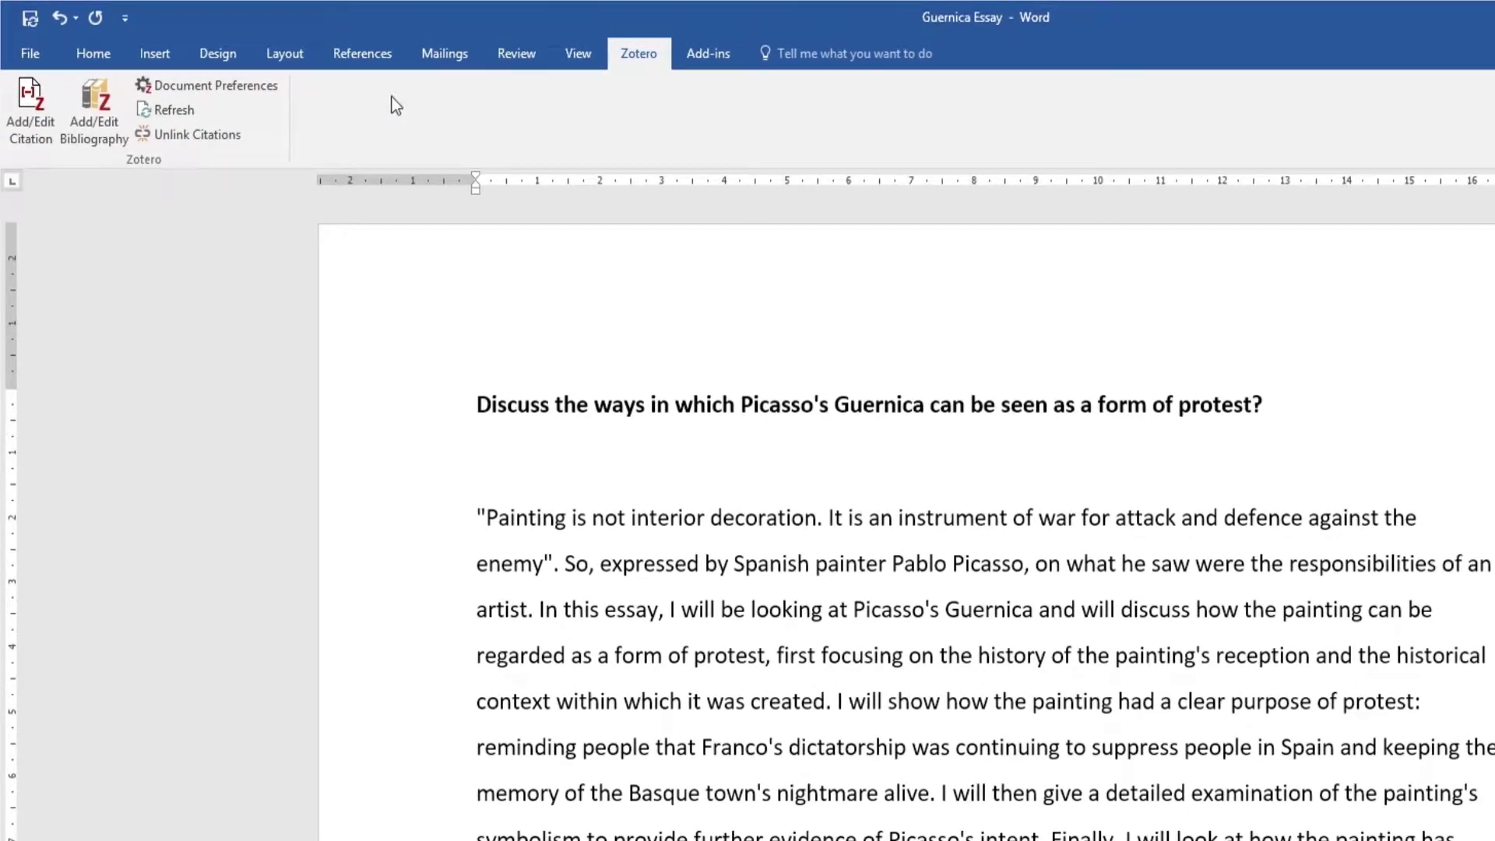
pyautogui.click(282, 92)
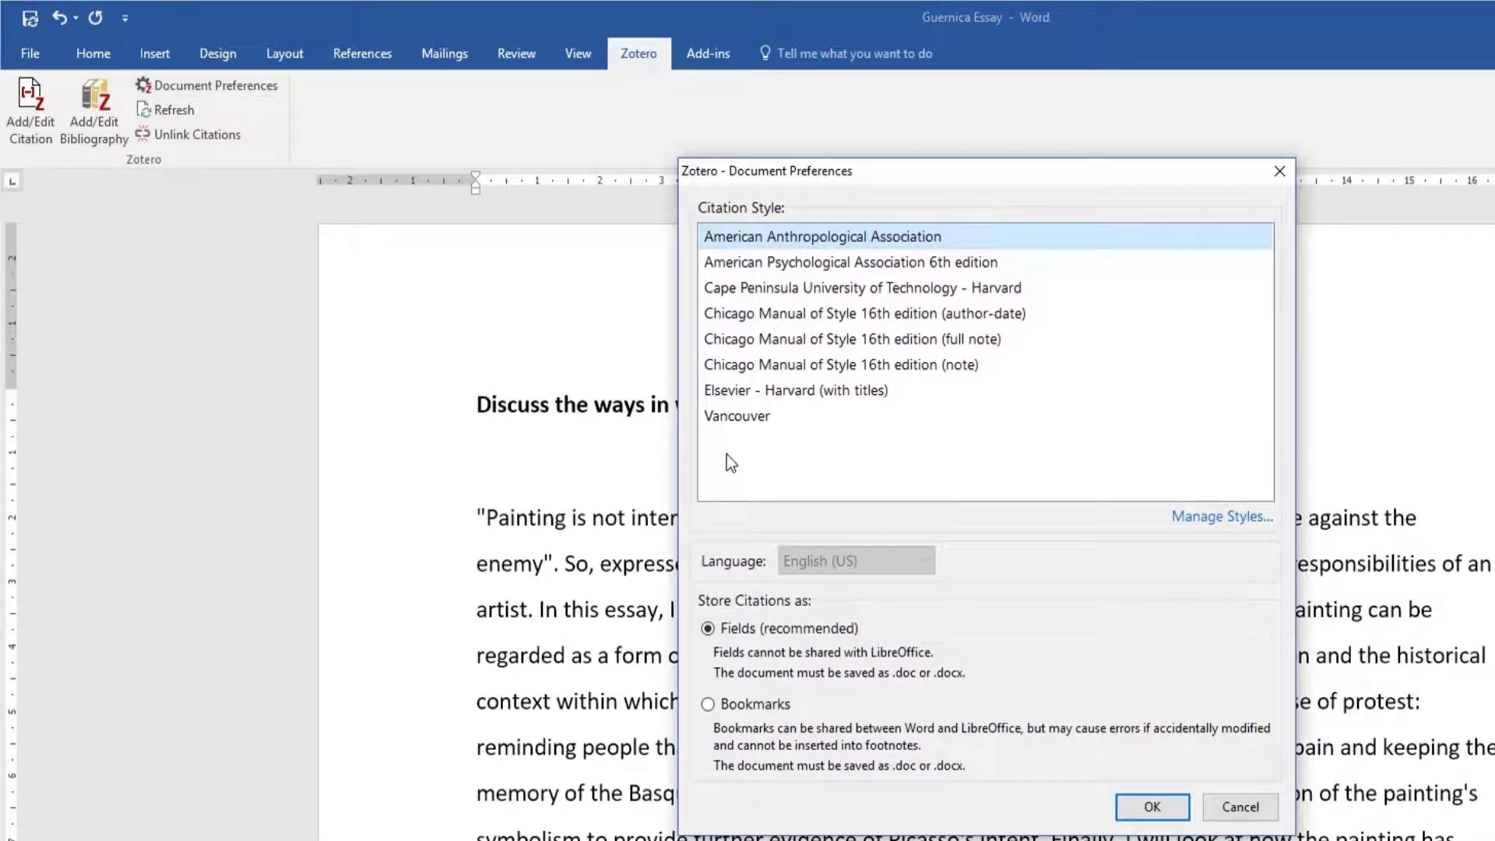
pyautogui.click(782, 315)
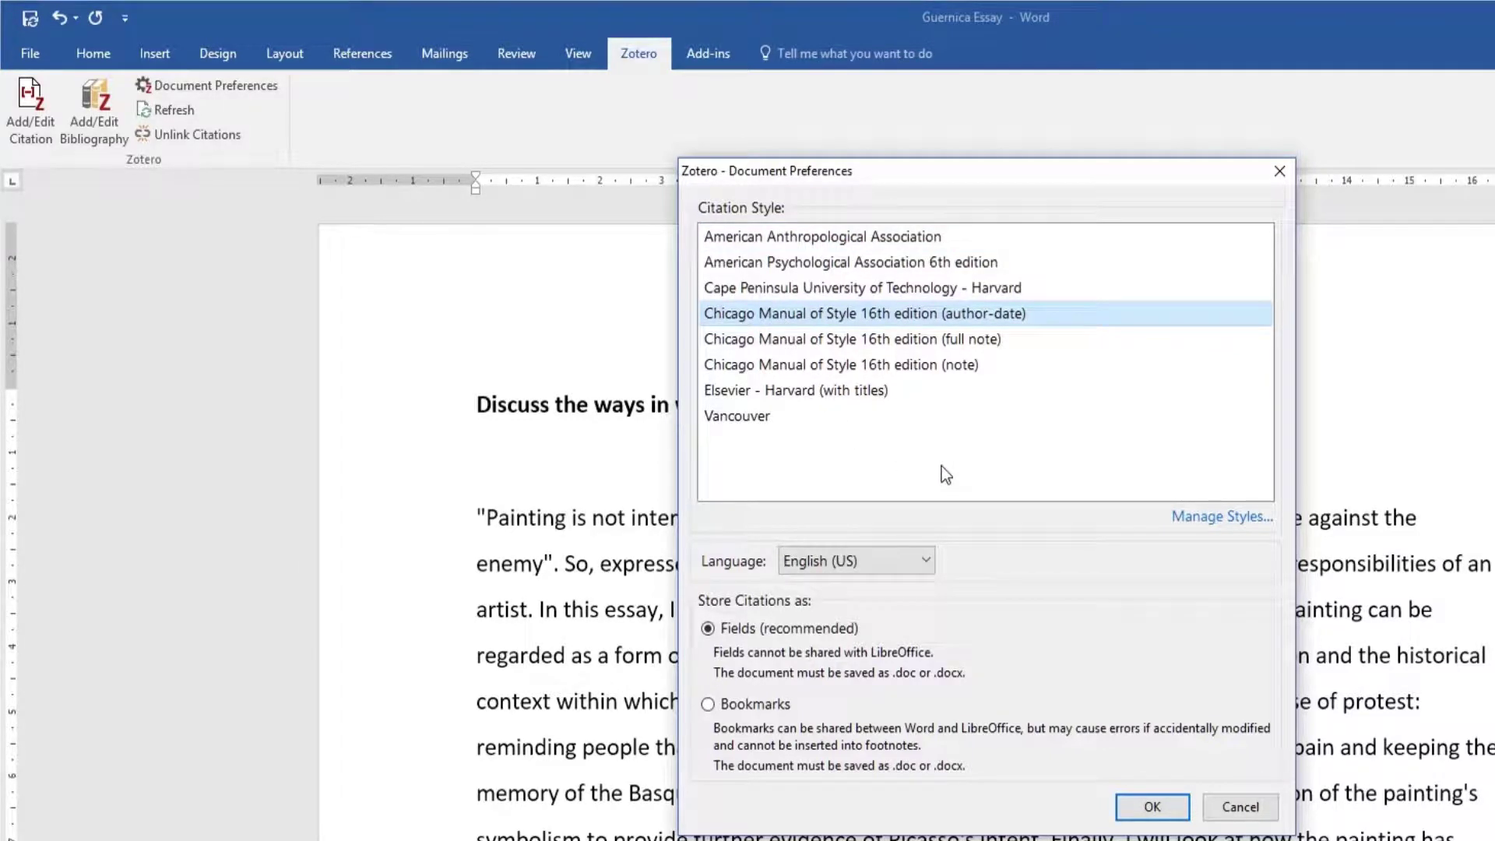
# Open Zotero's style manager and remove the Vancouver style from the installed citation styles
pyautogui.click(1218, 518)
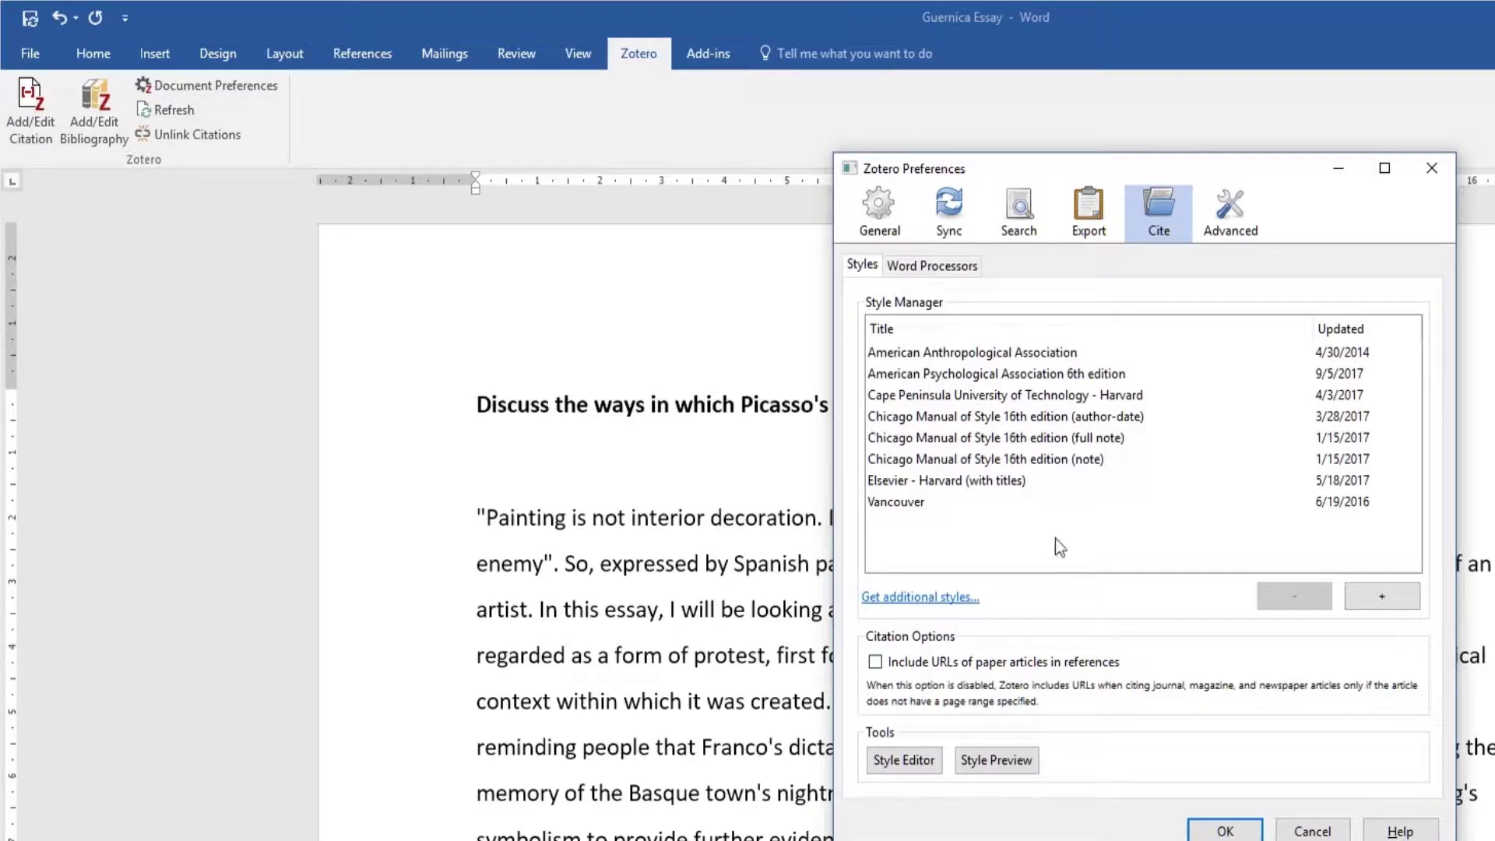
pyautogui.click(1035, 506)
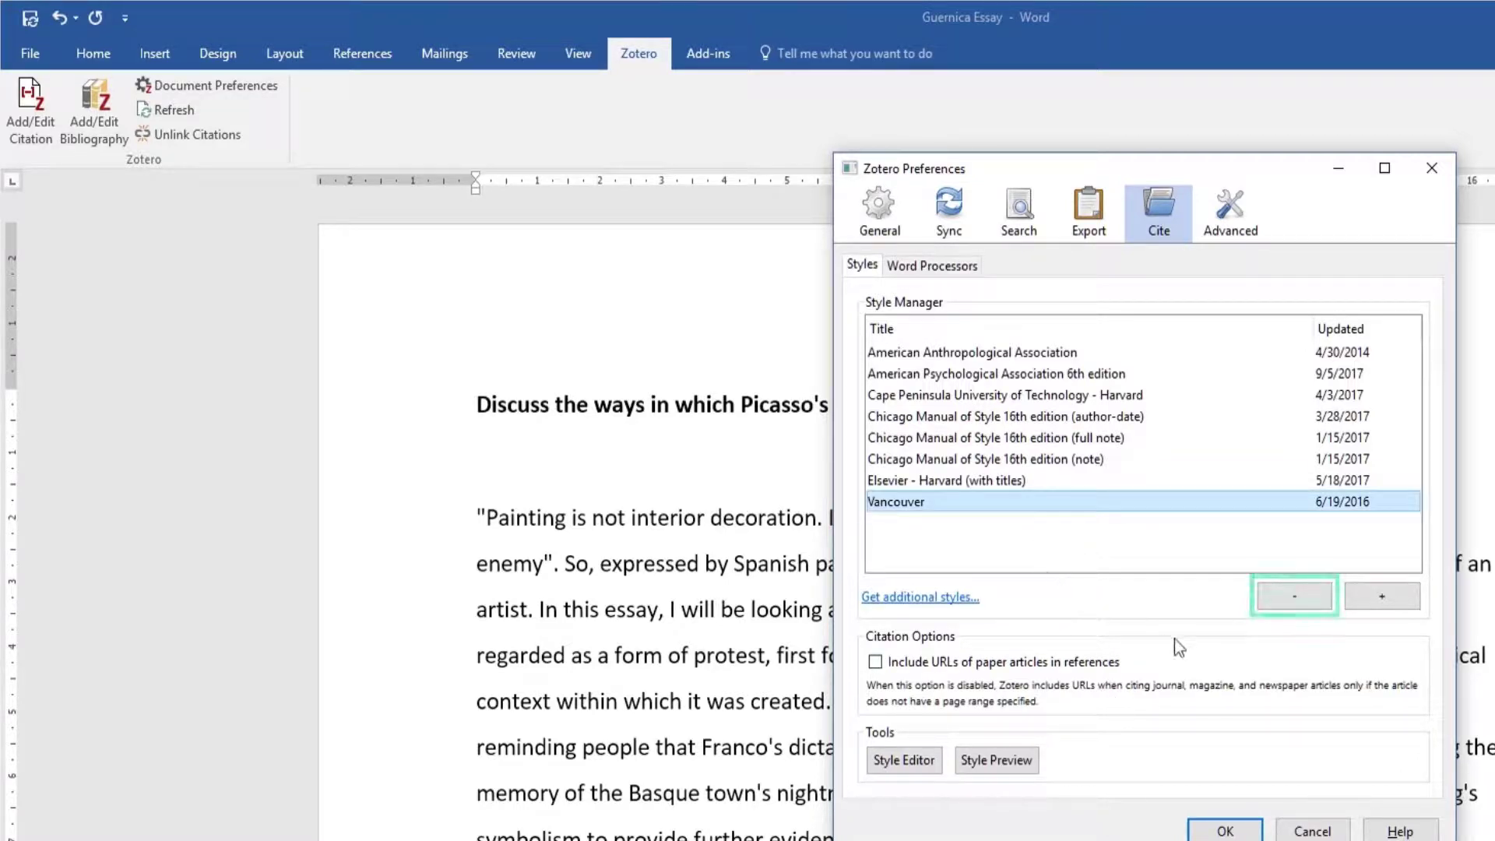
pyautogui.click(1263, 601)
pyautogui.click(1099, 549)
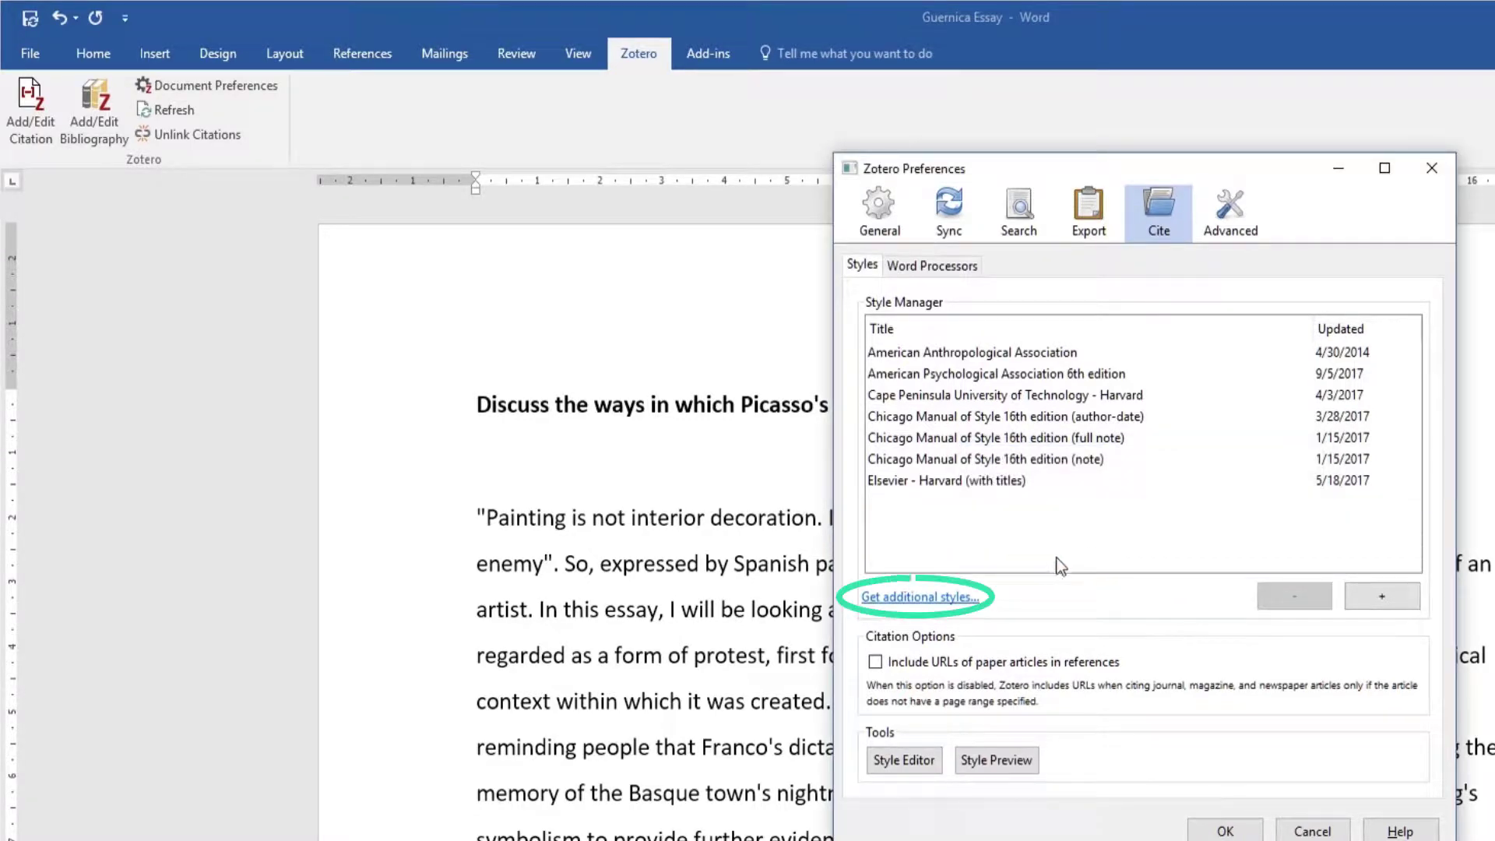
# Search the Zotero style repository for "Harvard" and install the Anglia Ruskin University - Harvard style
pyautogui.click(967, 600)
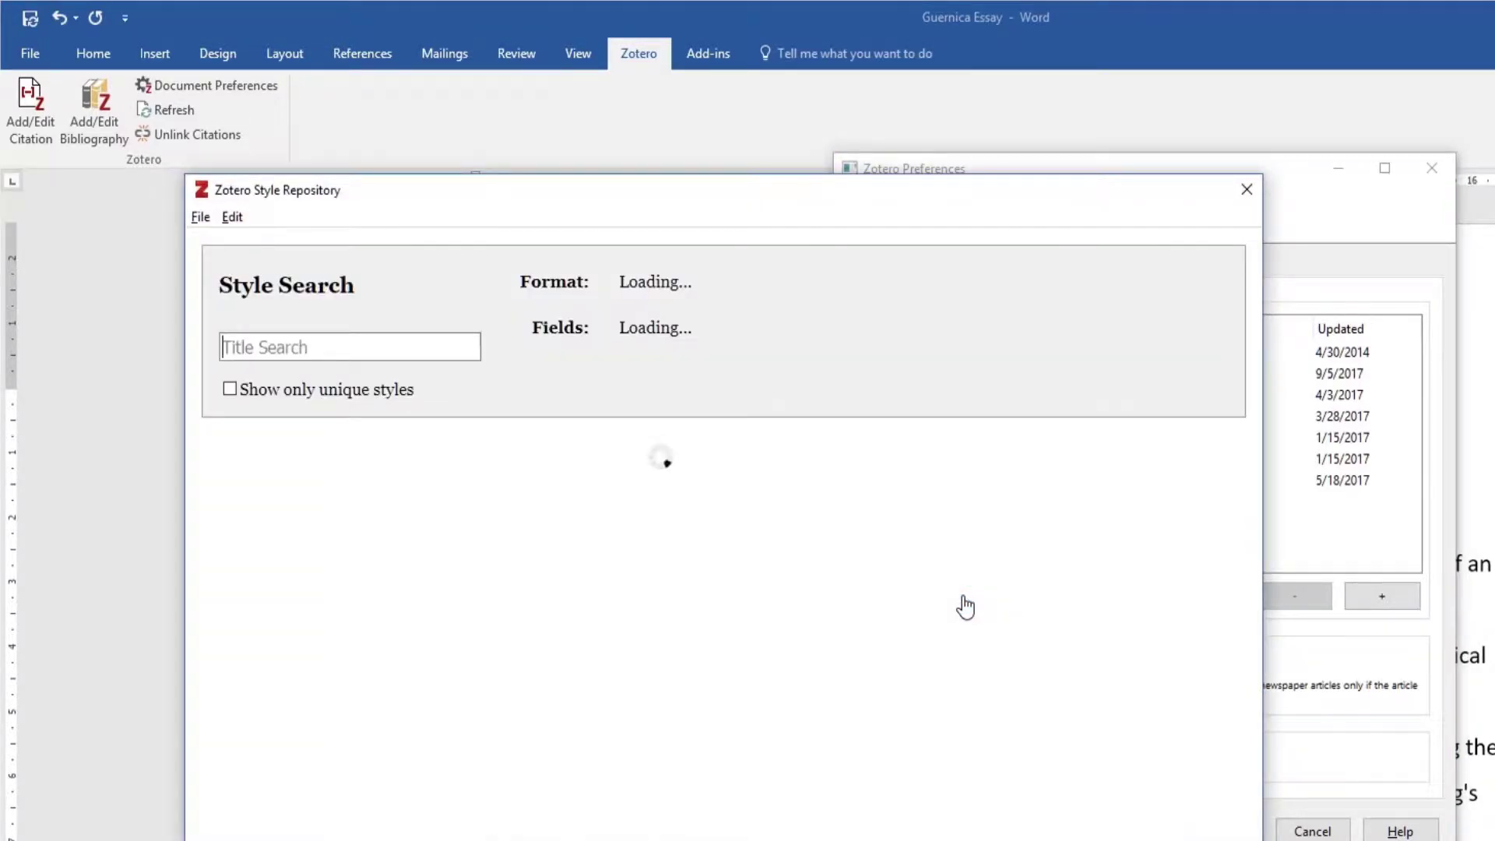
pyautogui.write('Harvard')
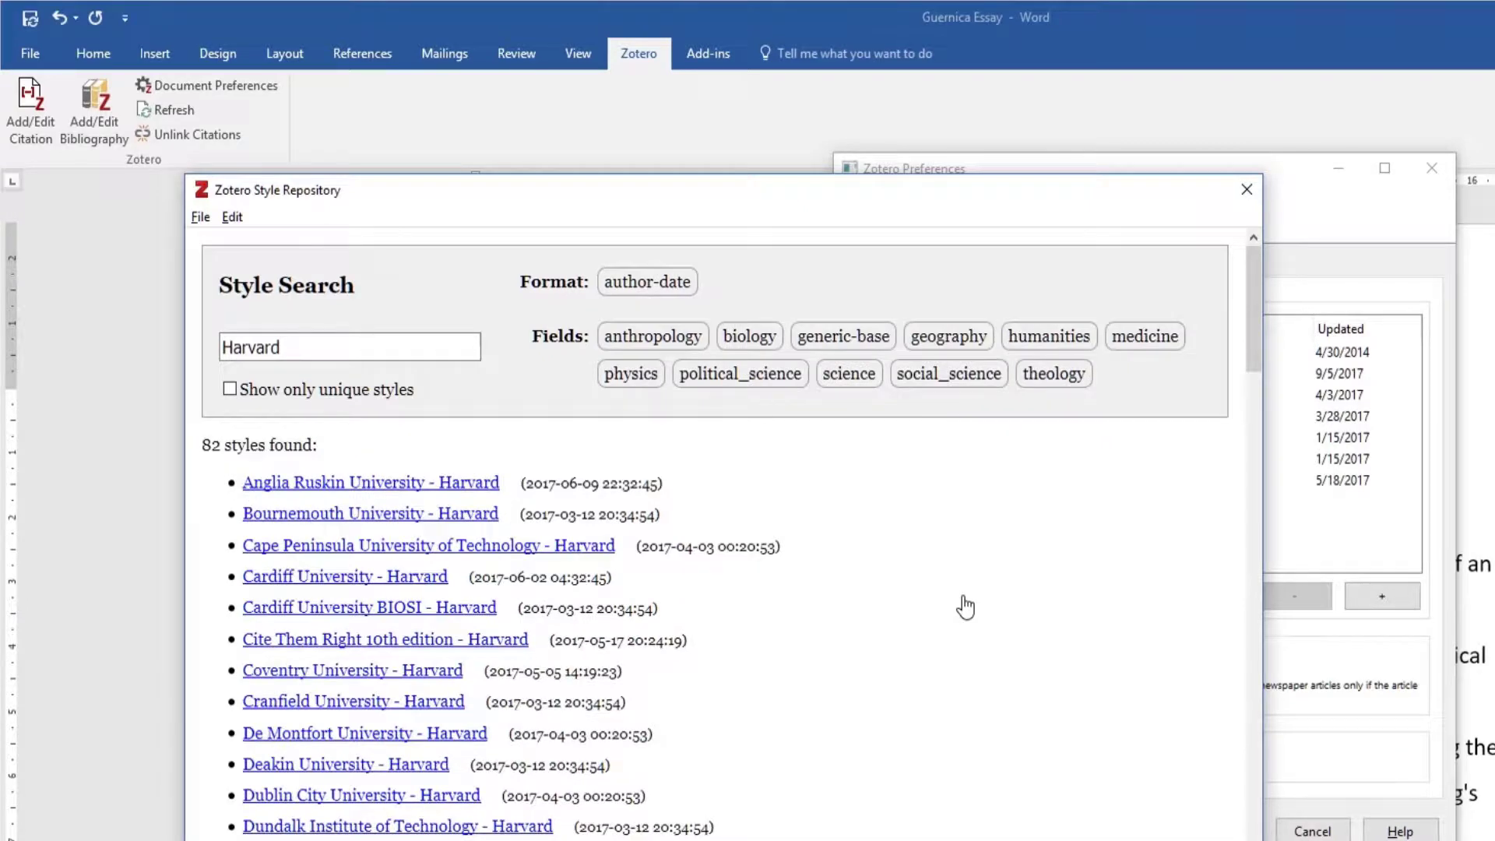
pyautogui.click(477, 487)
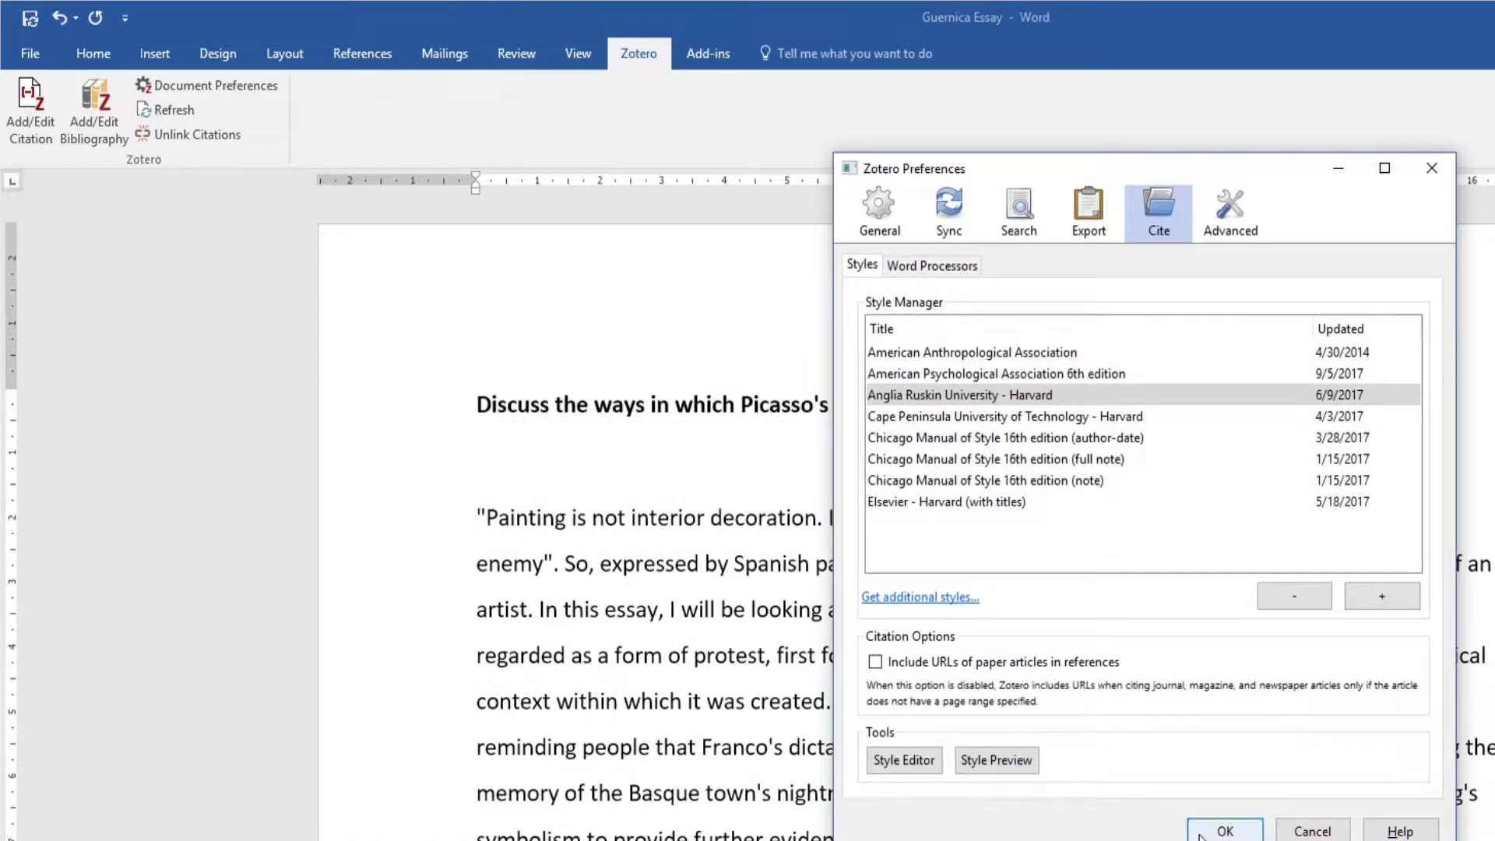
pyautogui.click(1222, 830)
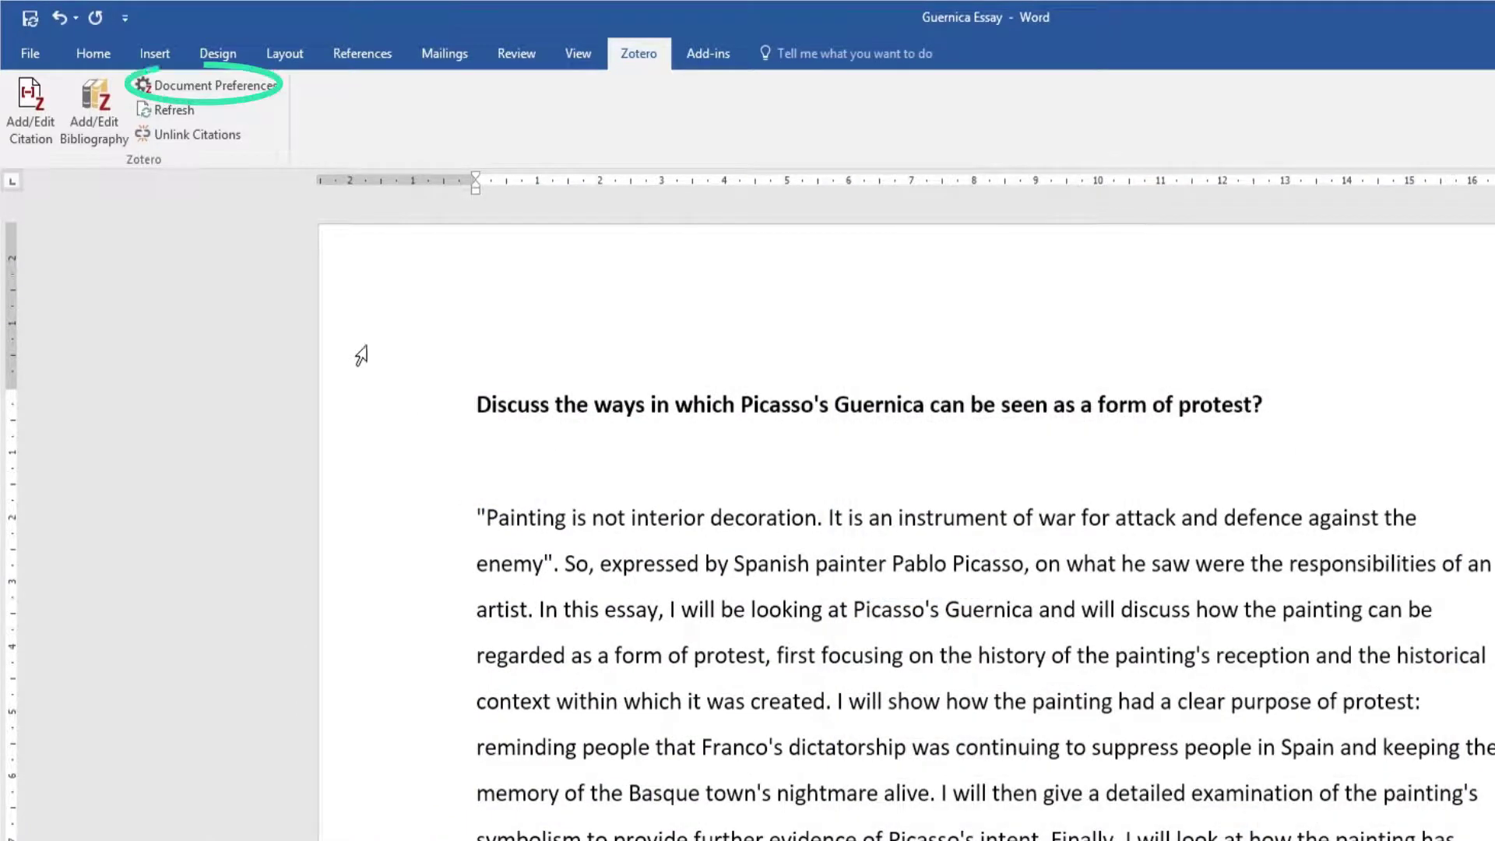
# Set the document's Zotero citation style to Anglia Ruskin University - Harvard
pyautogui.click(269, 100)
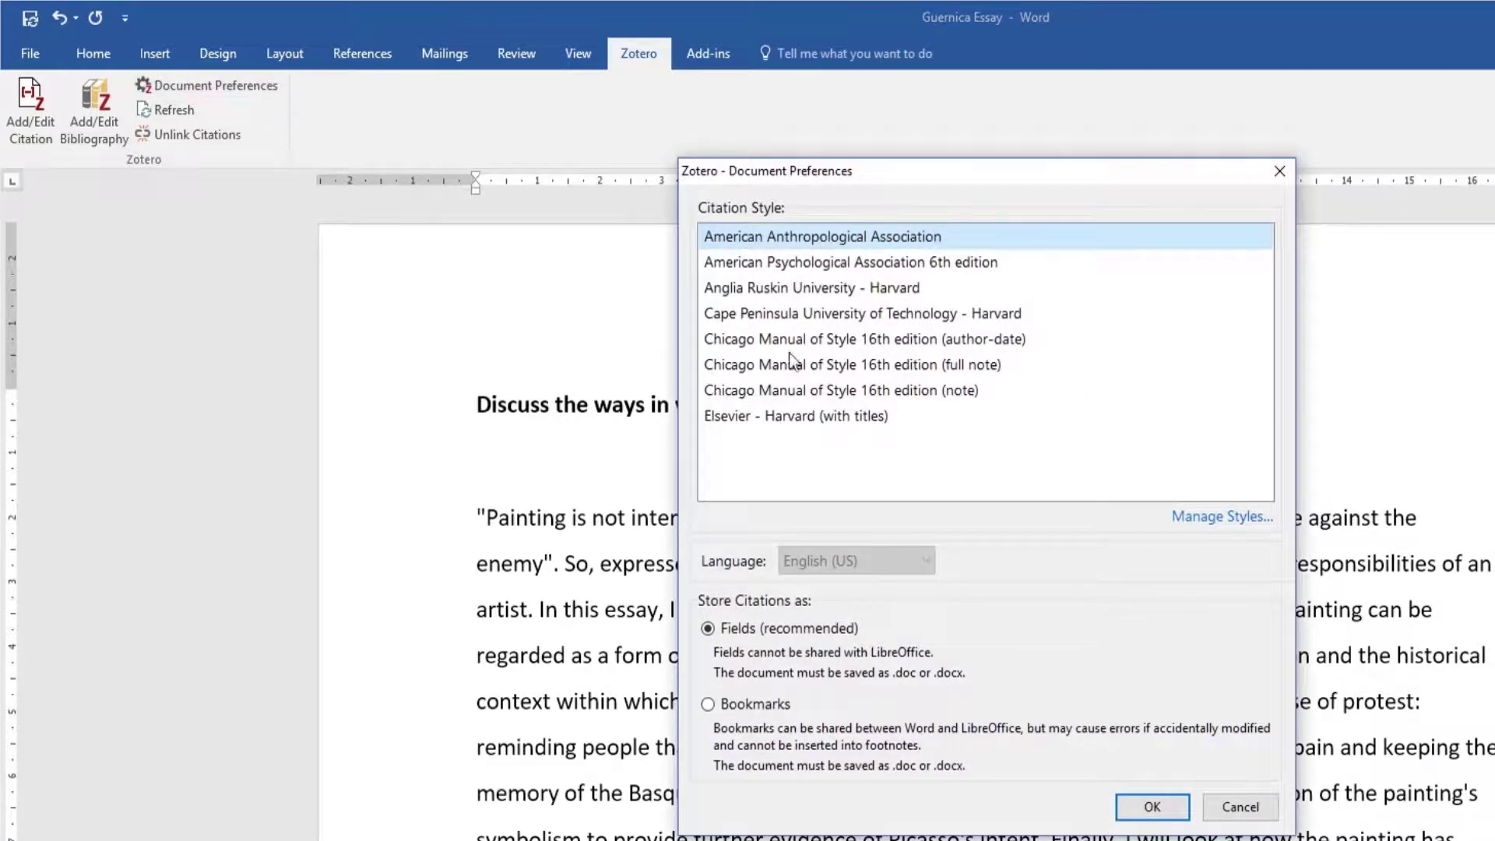
pyautogui.click(797, 293)
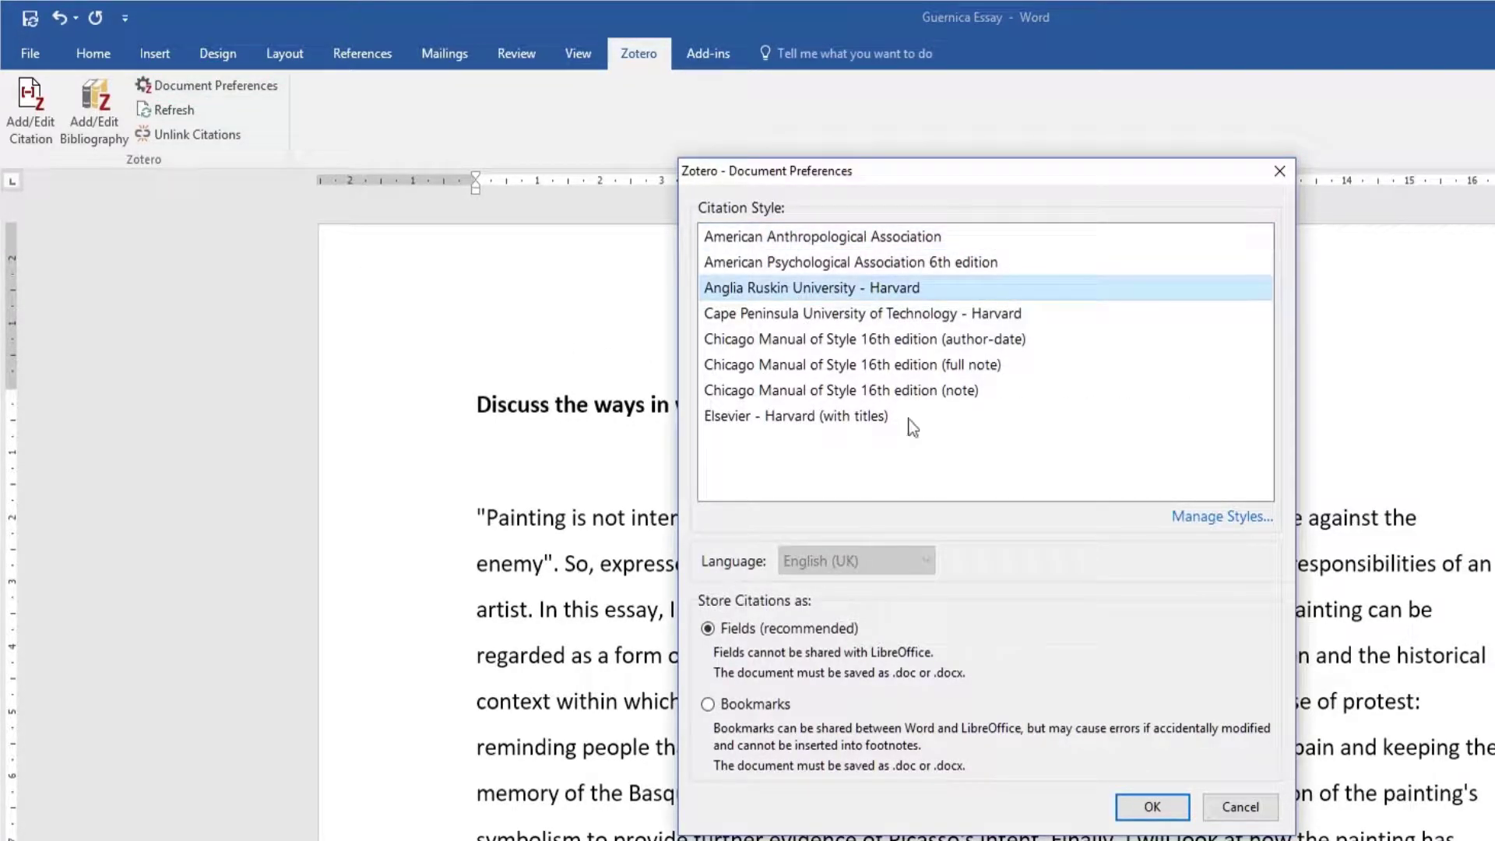
pyautogui.click(1153, 808)
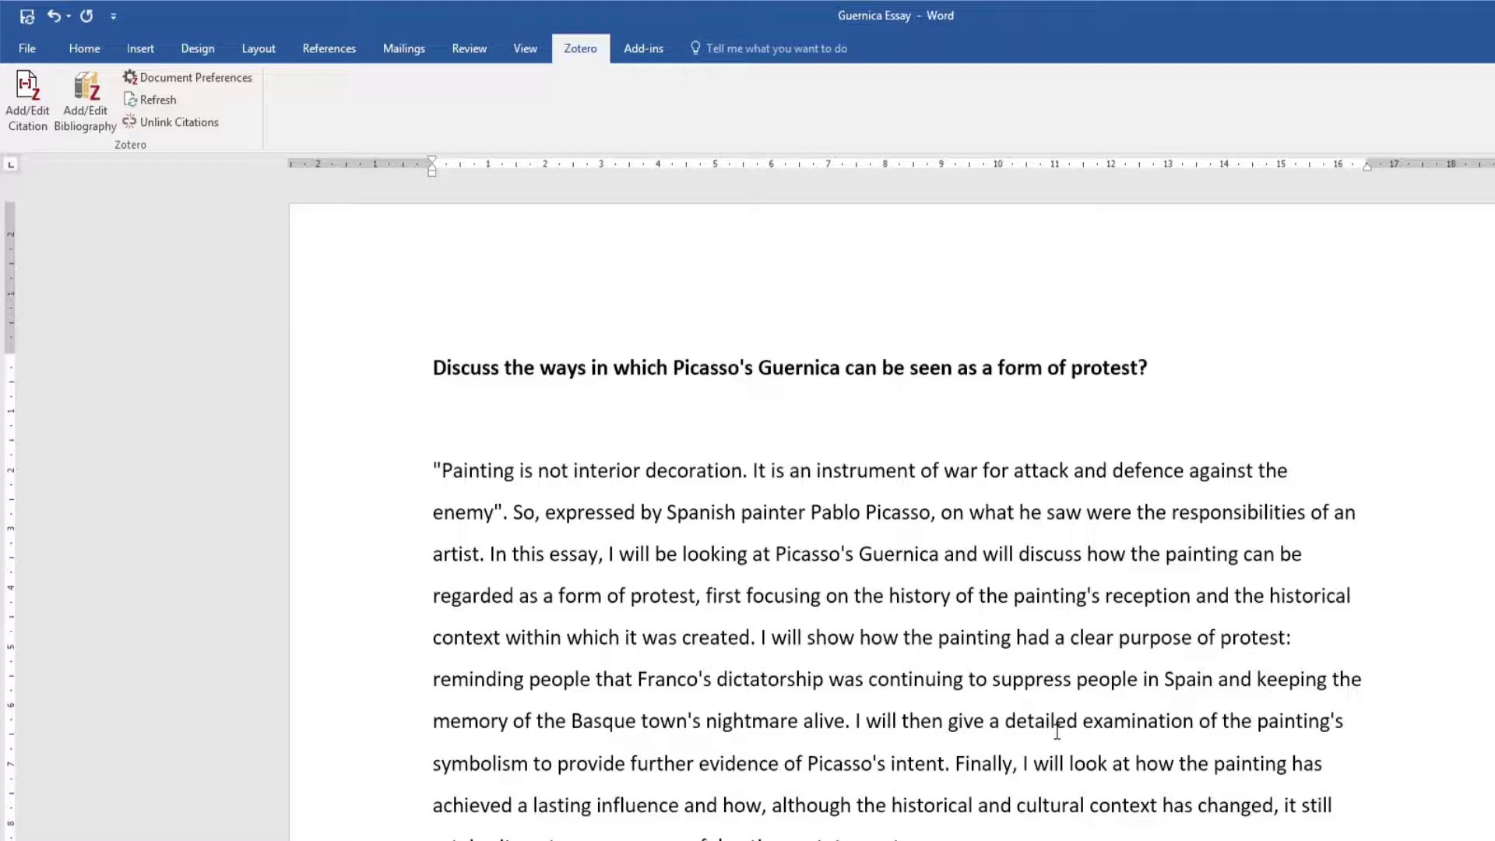
# Start a Zotero citation after the quotation ending "Basque race" and pick the book Telegram from Guernica by searching for "Steer"
pyautogui.scroll(-5, 1057, 732)
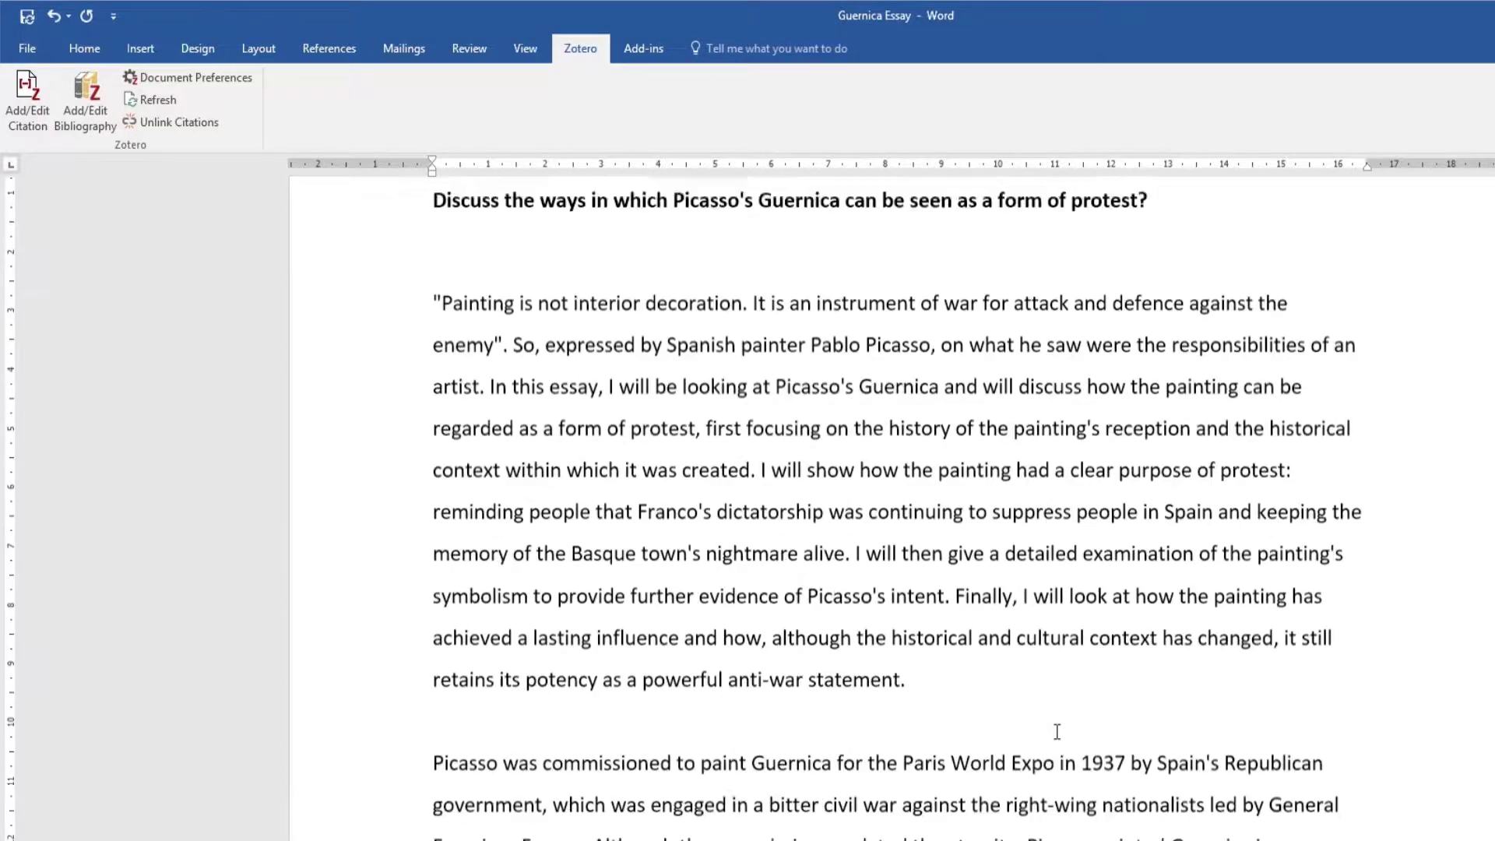
pyautogui.click(481, 788)
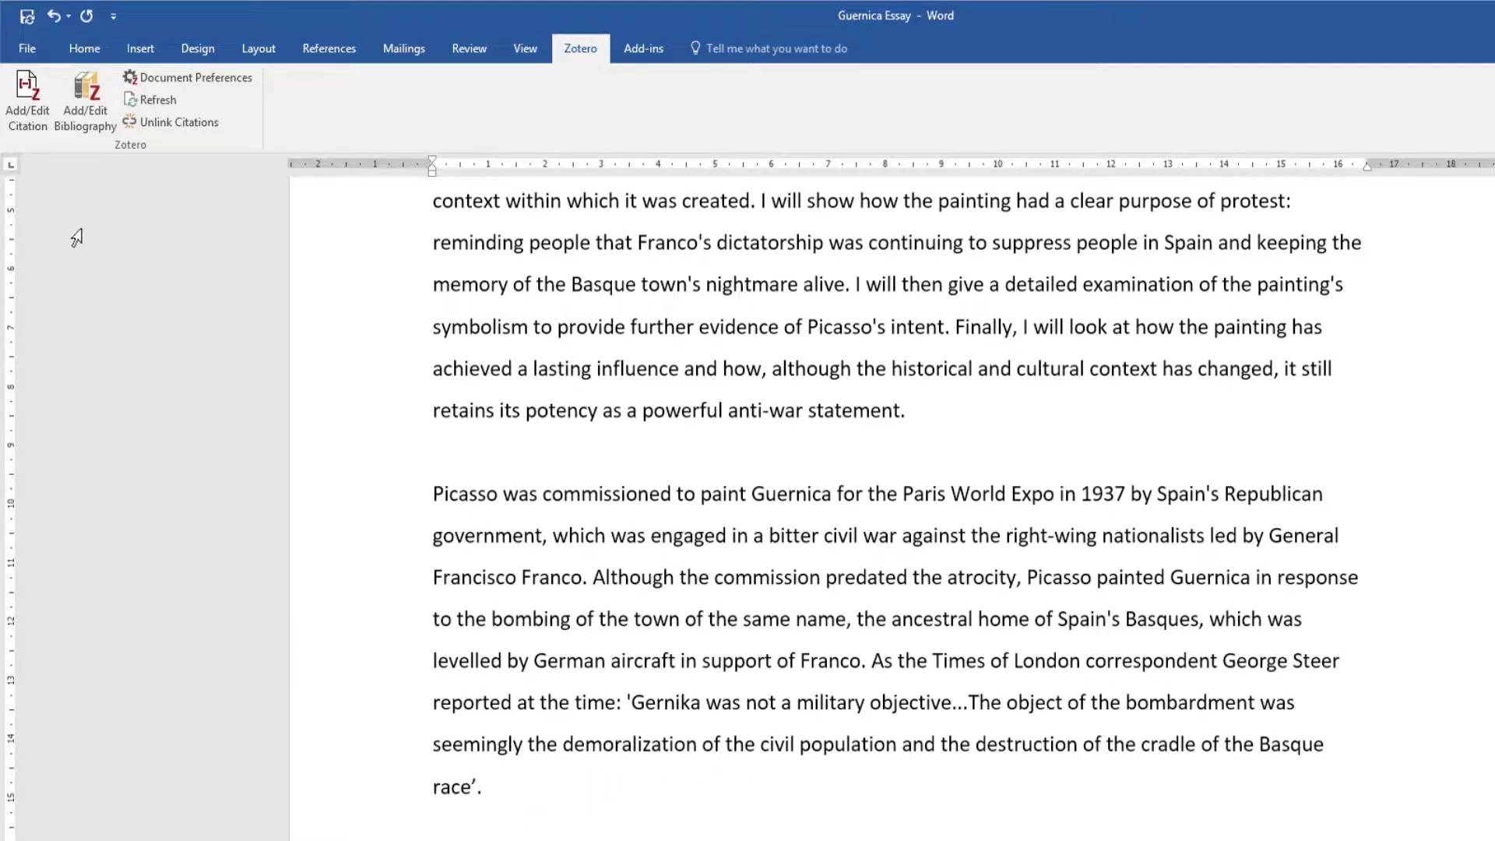
pyautogui.click(45, 131)
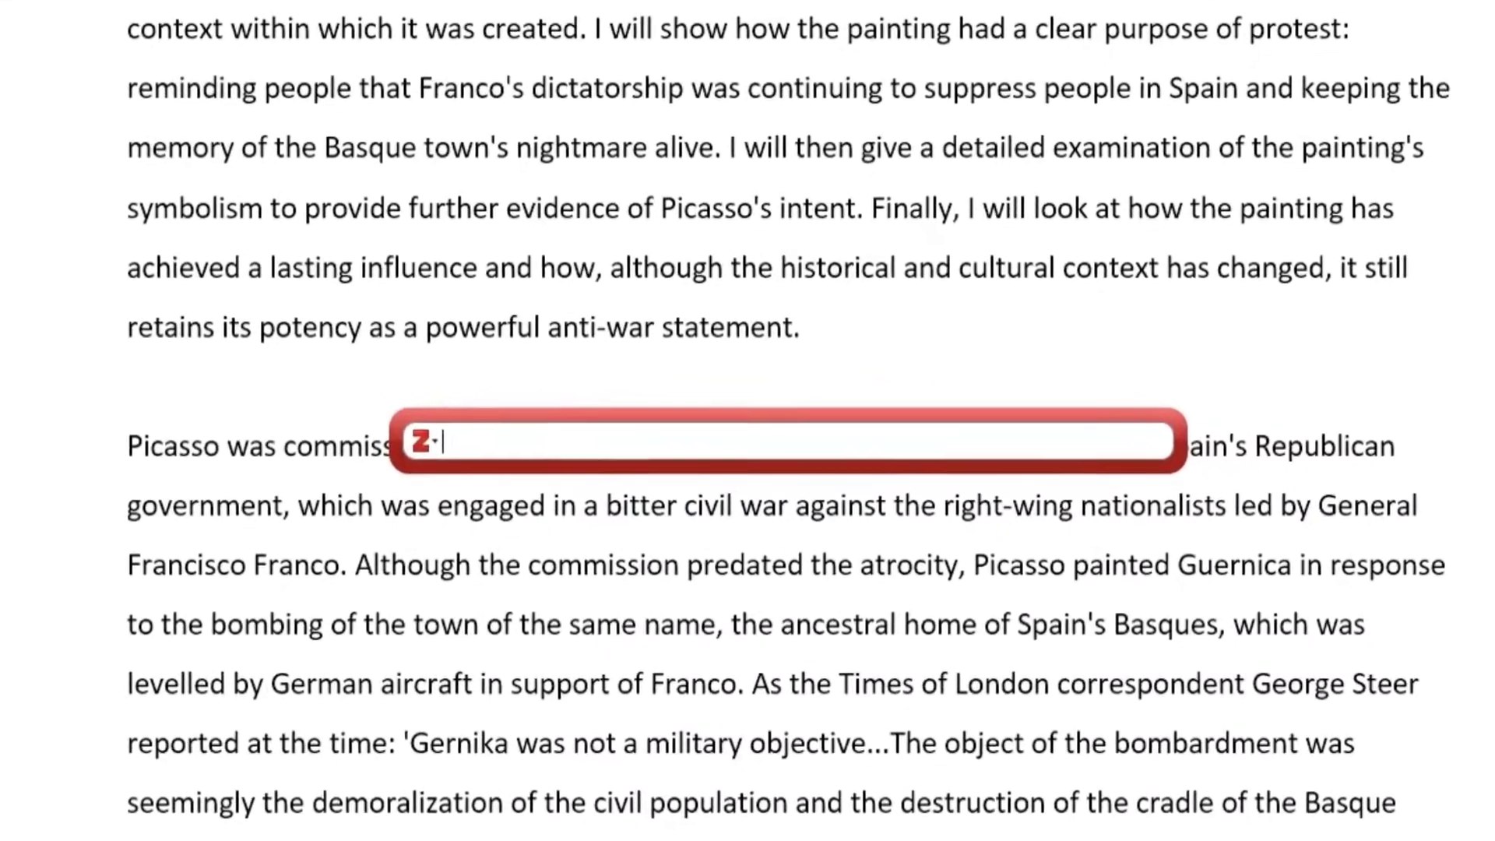
pyautogui.write('Ste')
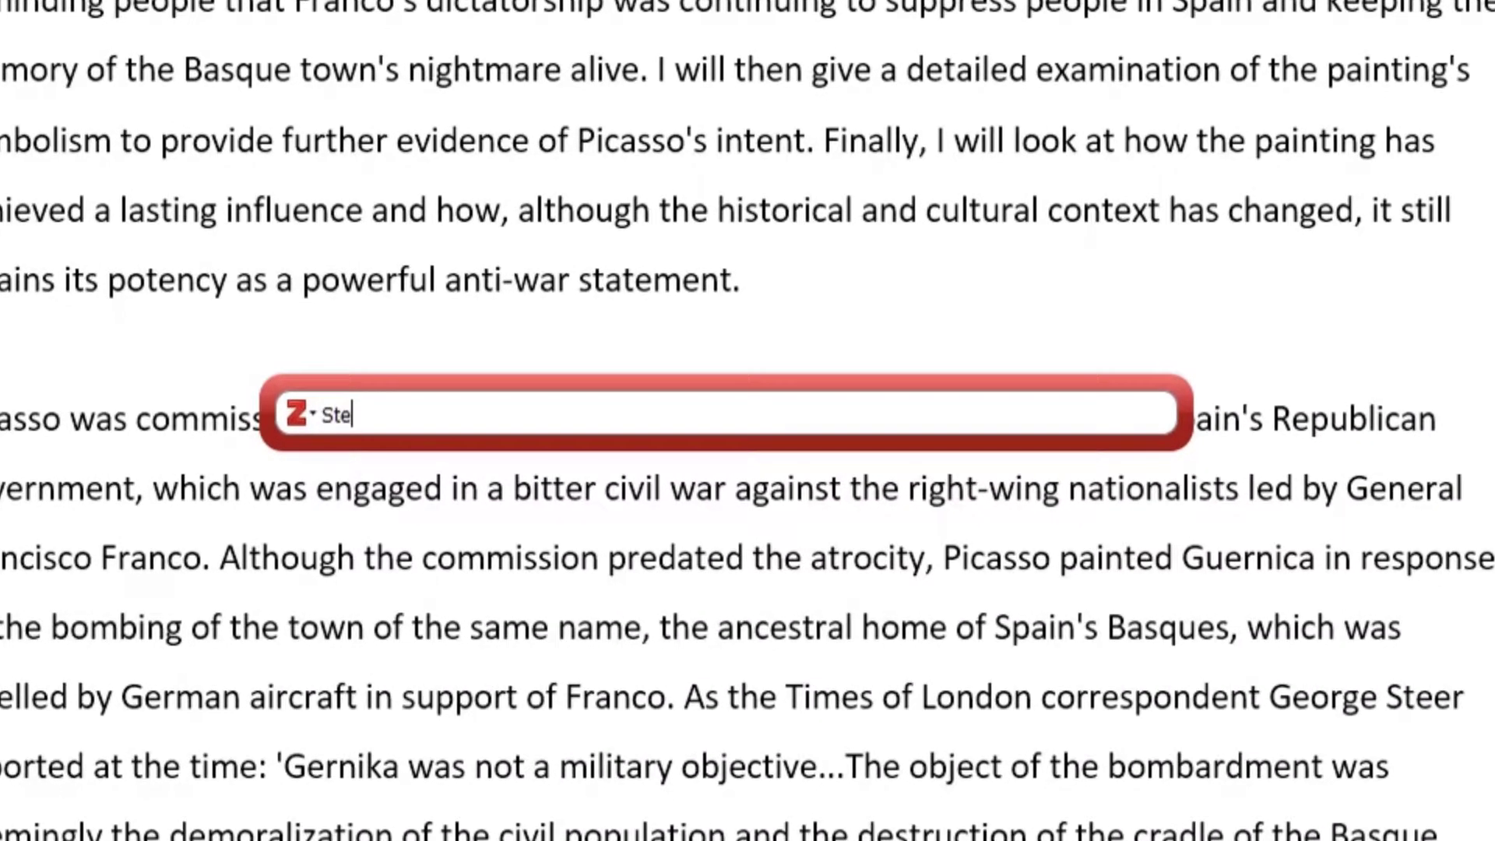
pyautogui.write('er')
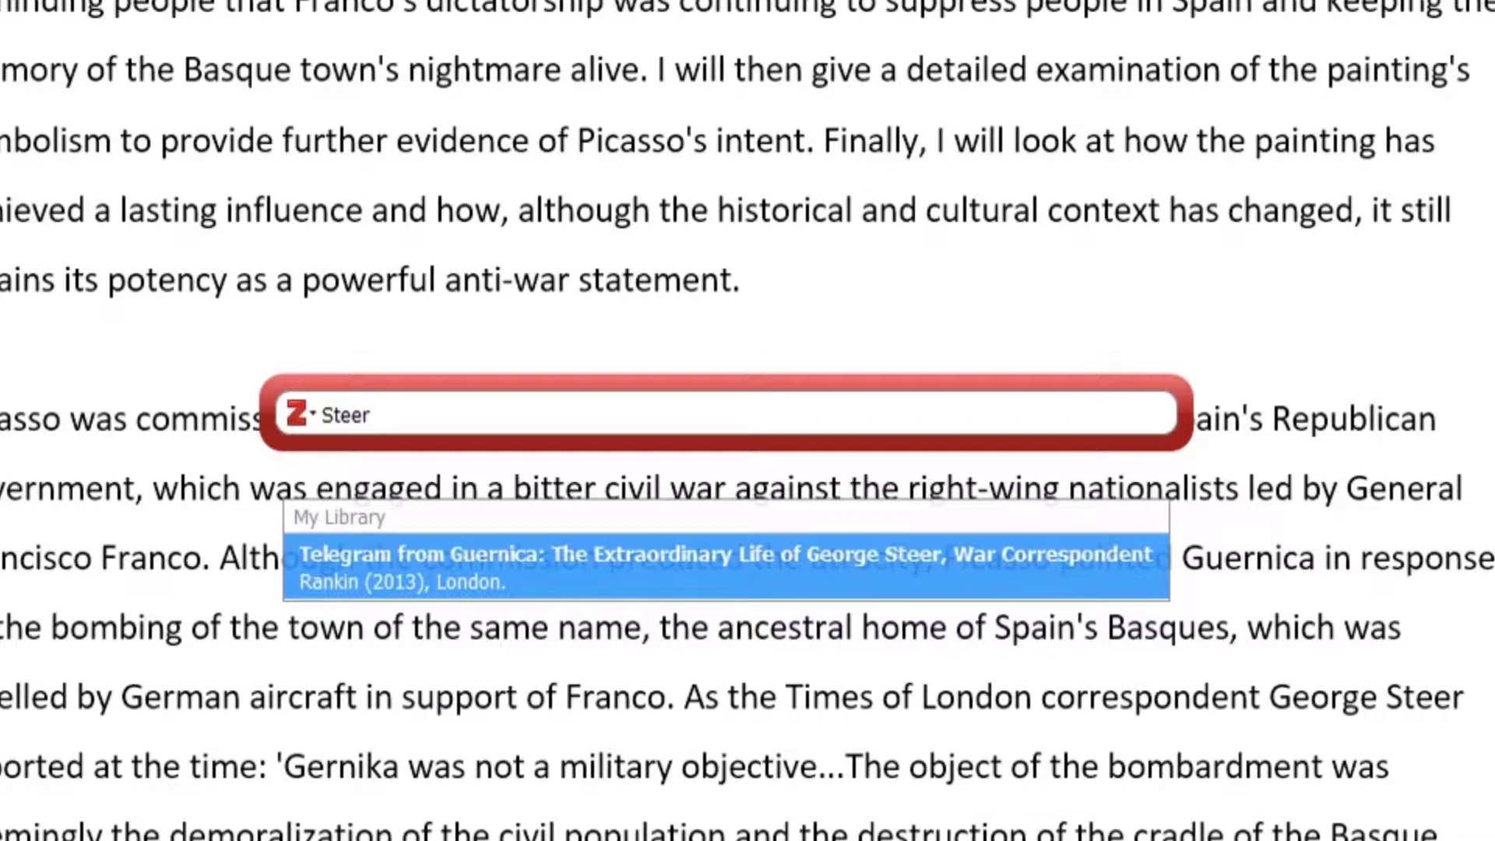
pyautogui.click(646, 567)
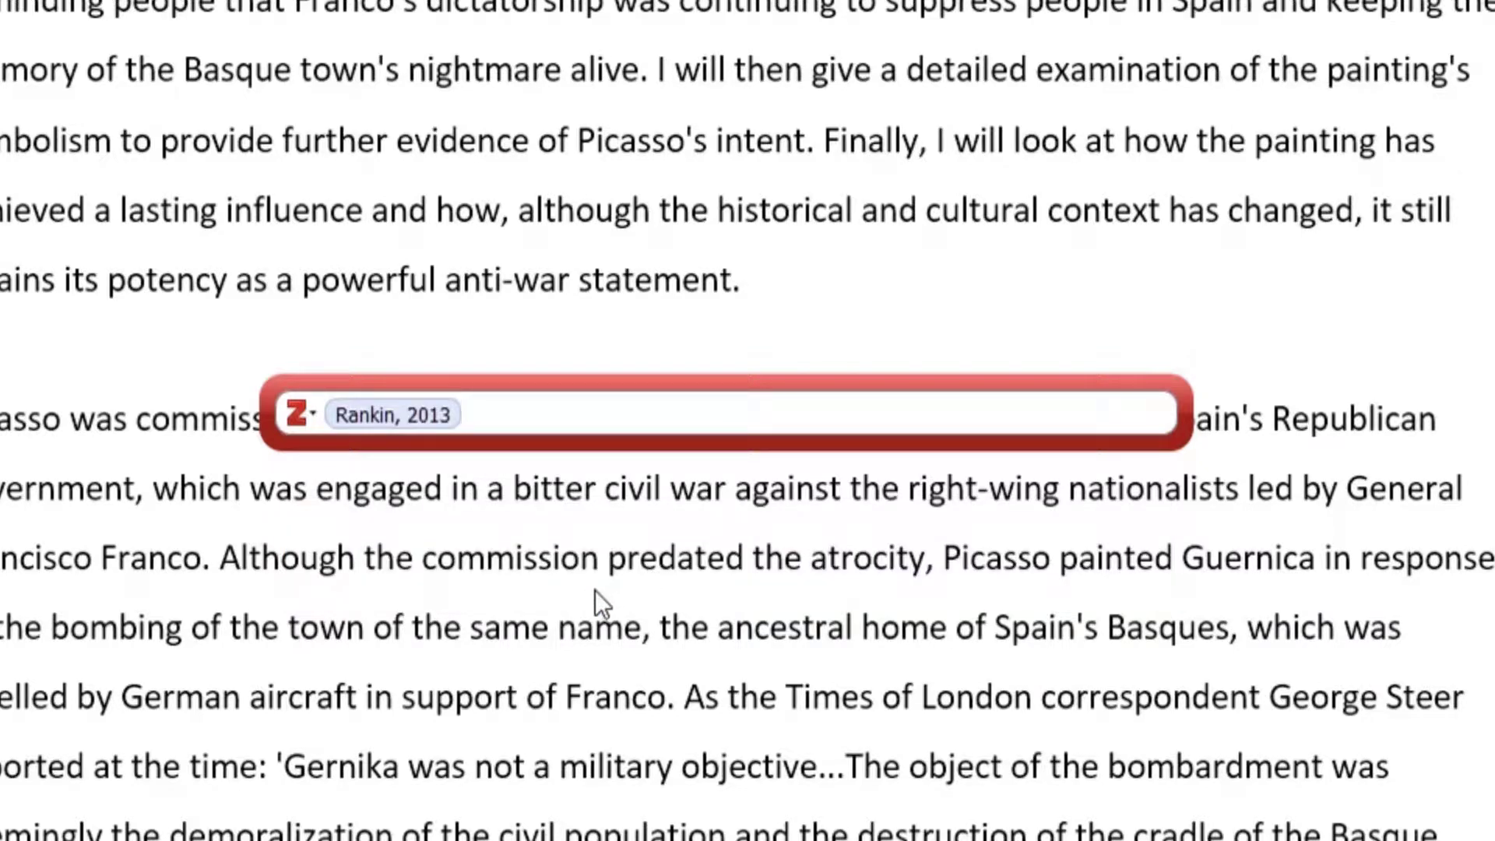
# Give the Telegram from Guernica citation page number 55 and insert it into the essay
pyautogui.click(400, 420)
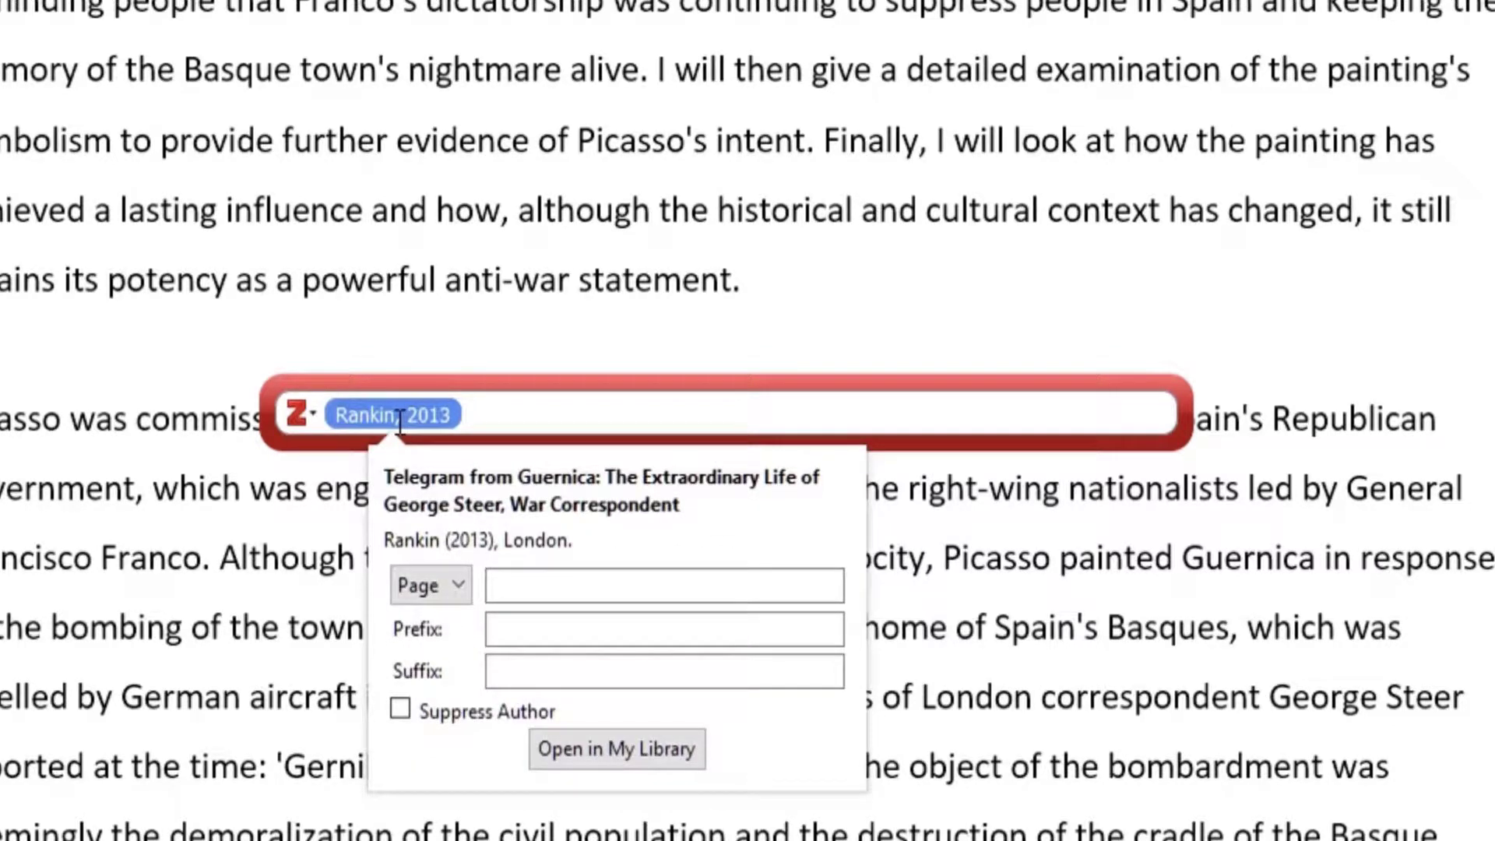
pyautogui.click(568, 583)
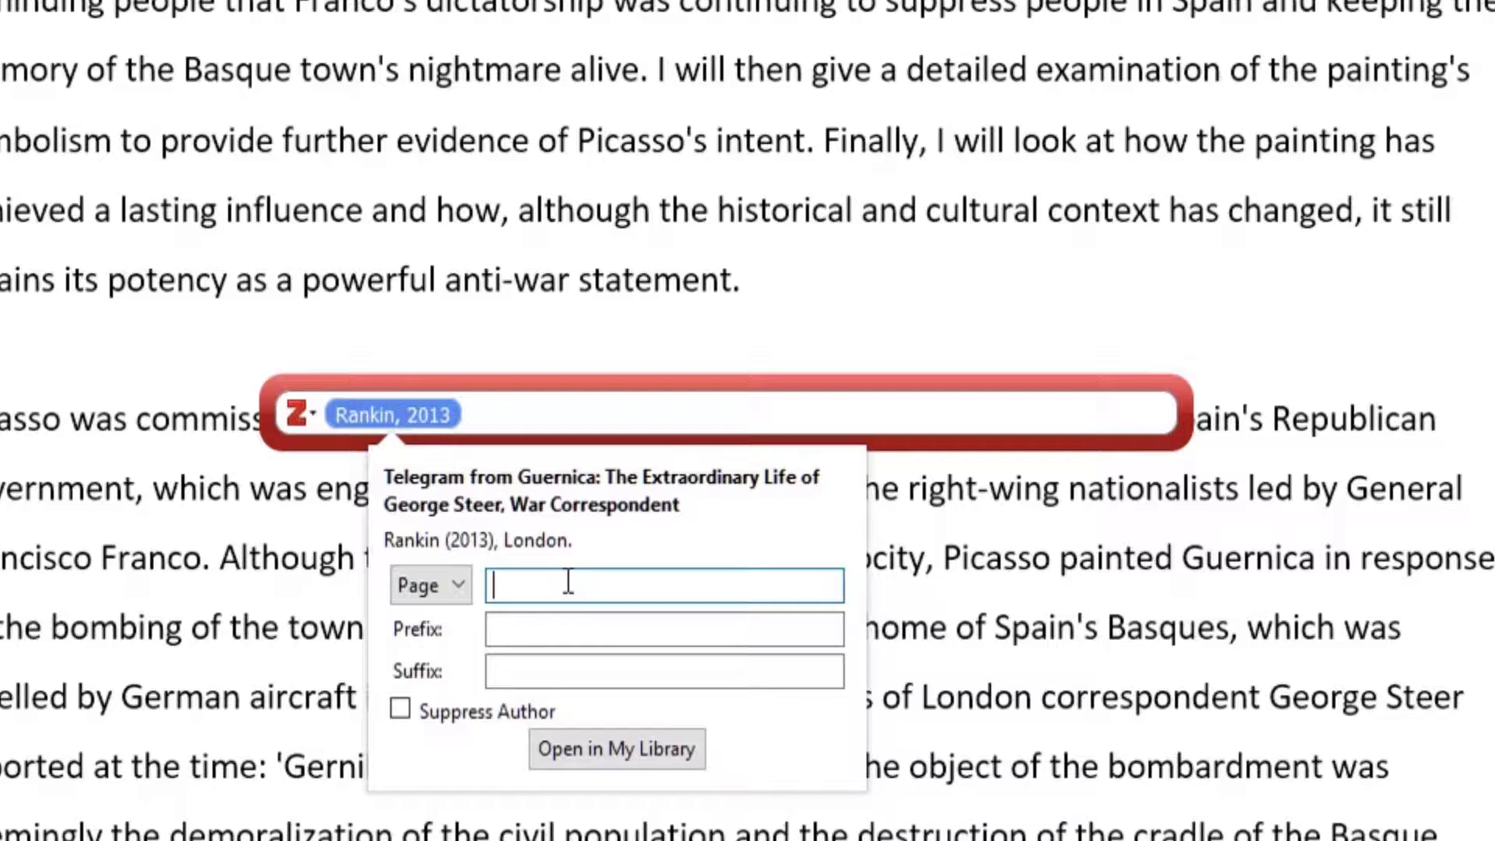
pyautogui.write('55')
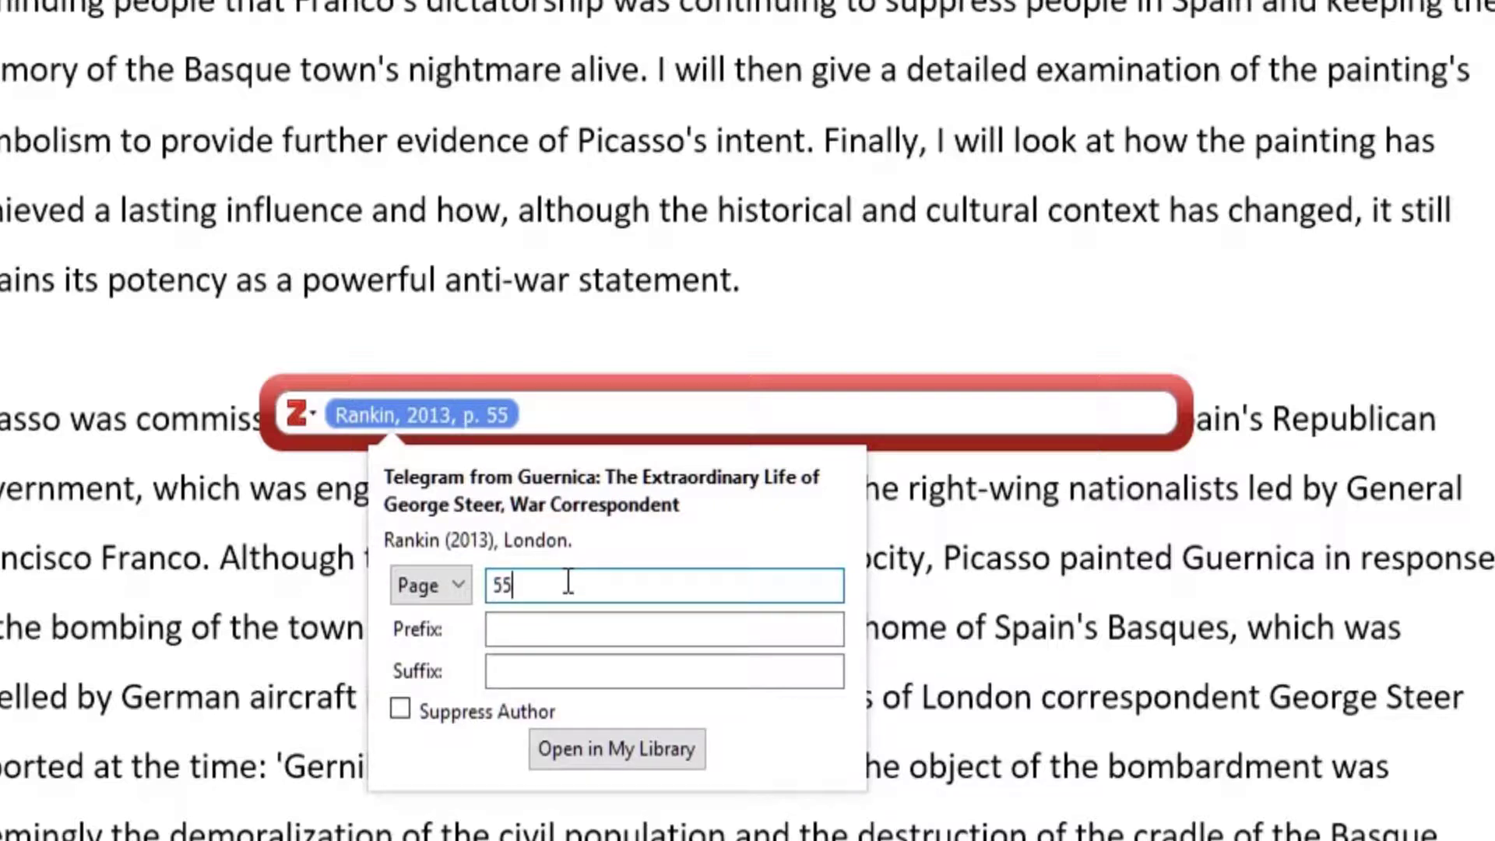
pyautogui.press('Return')
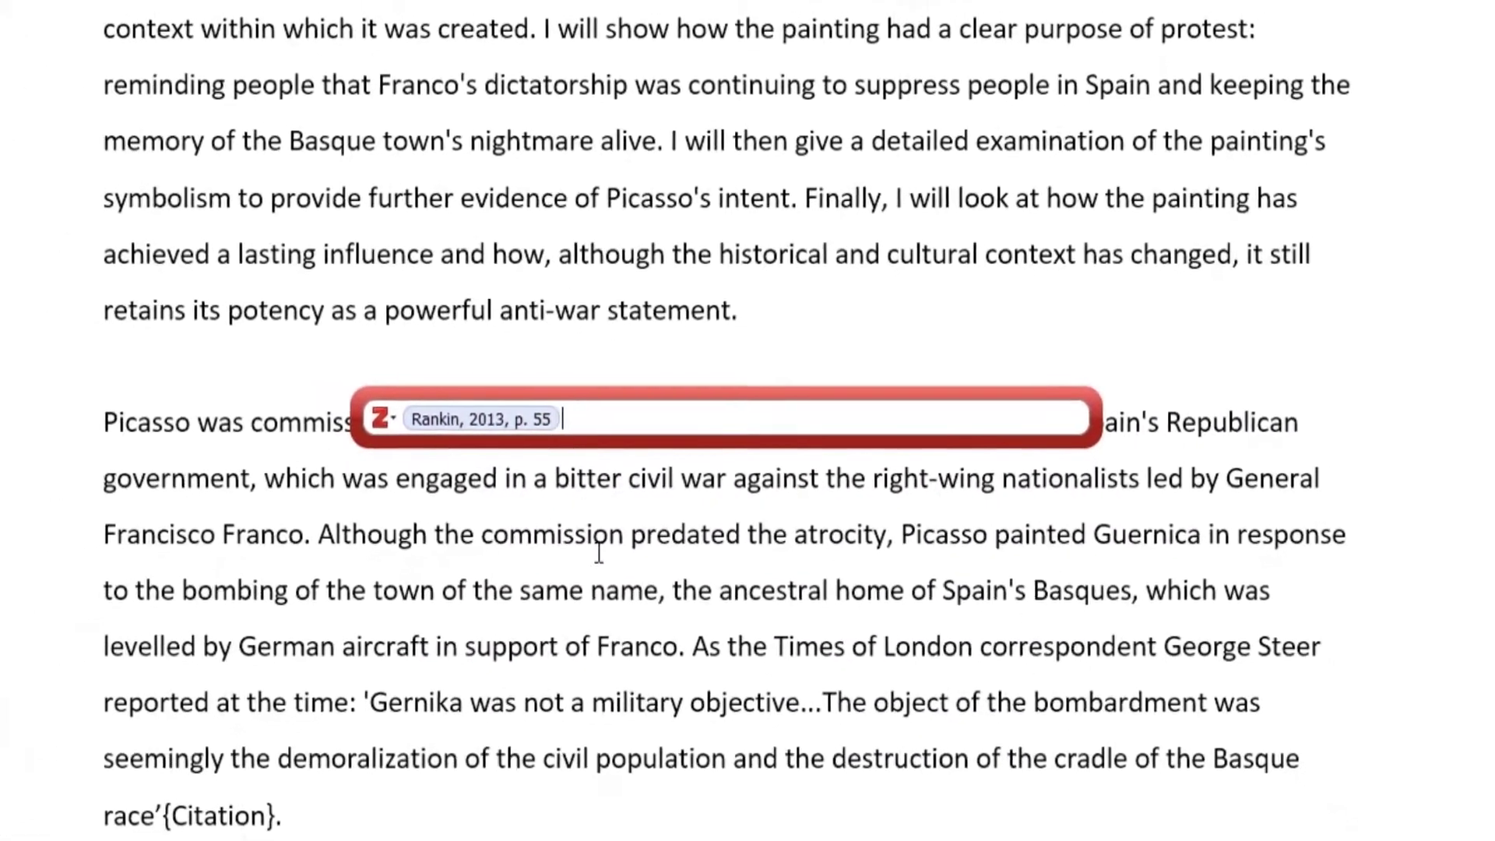
pyautogui.press('Return')
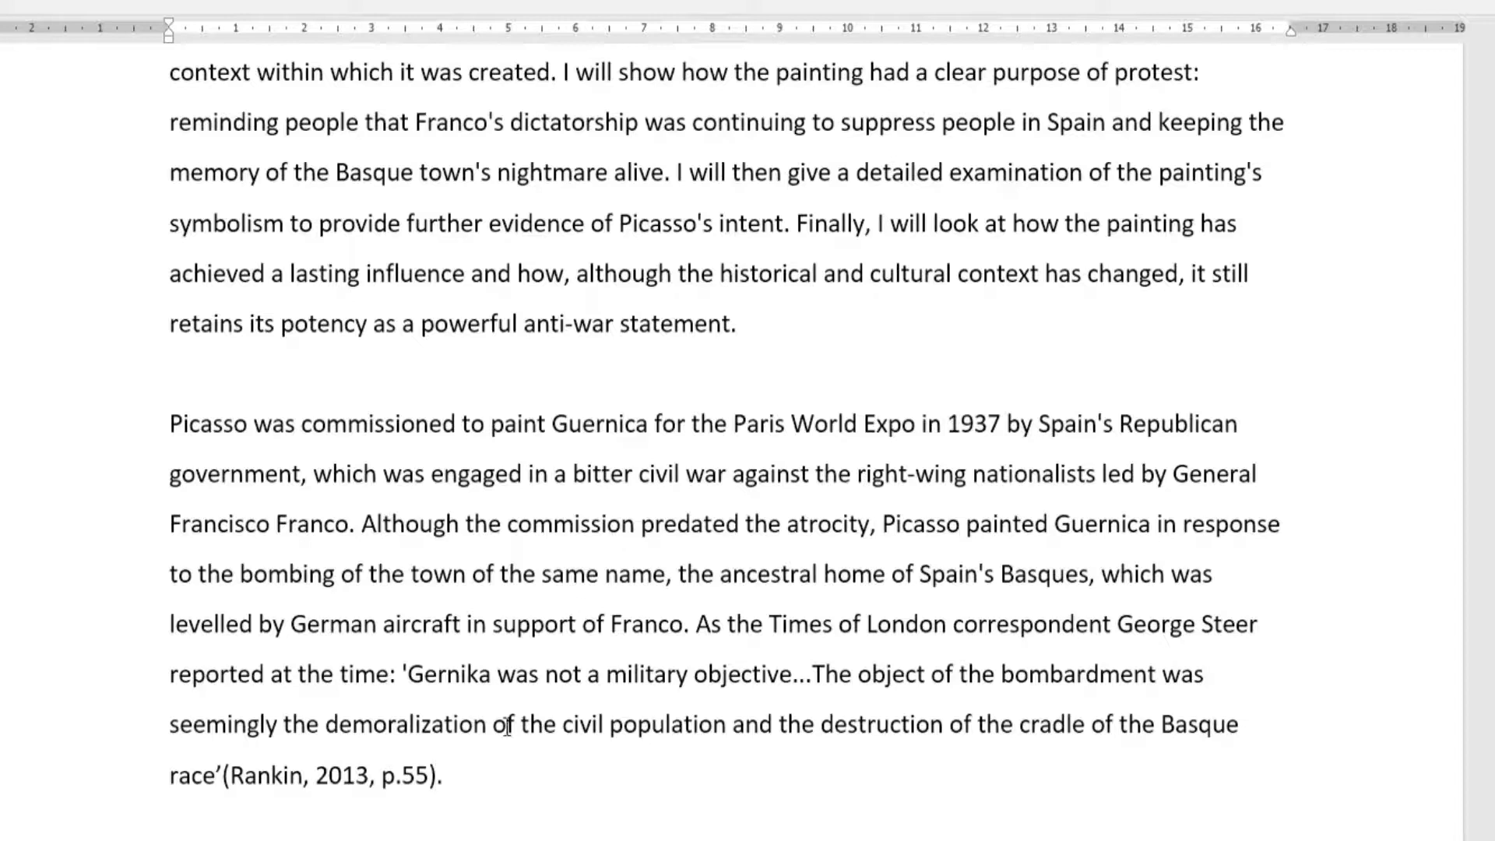
# Edit the inserted citation to set its page number to 56, and add a space between the quotation and the citation
pyautogui.click(321, 774)
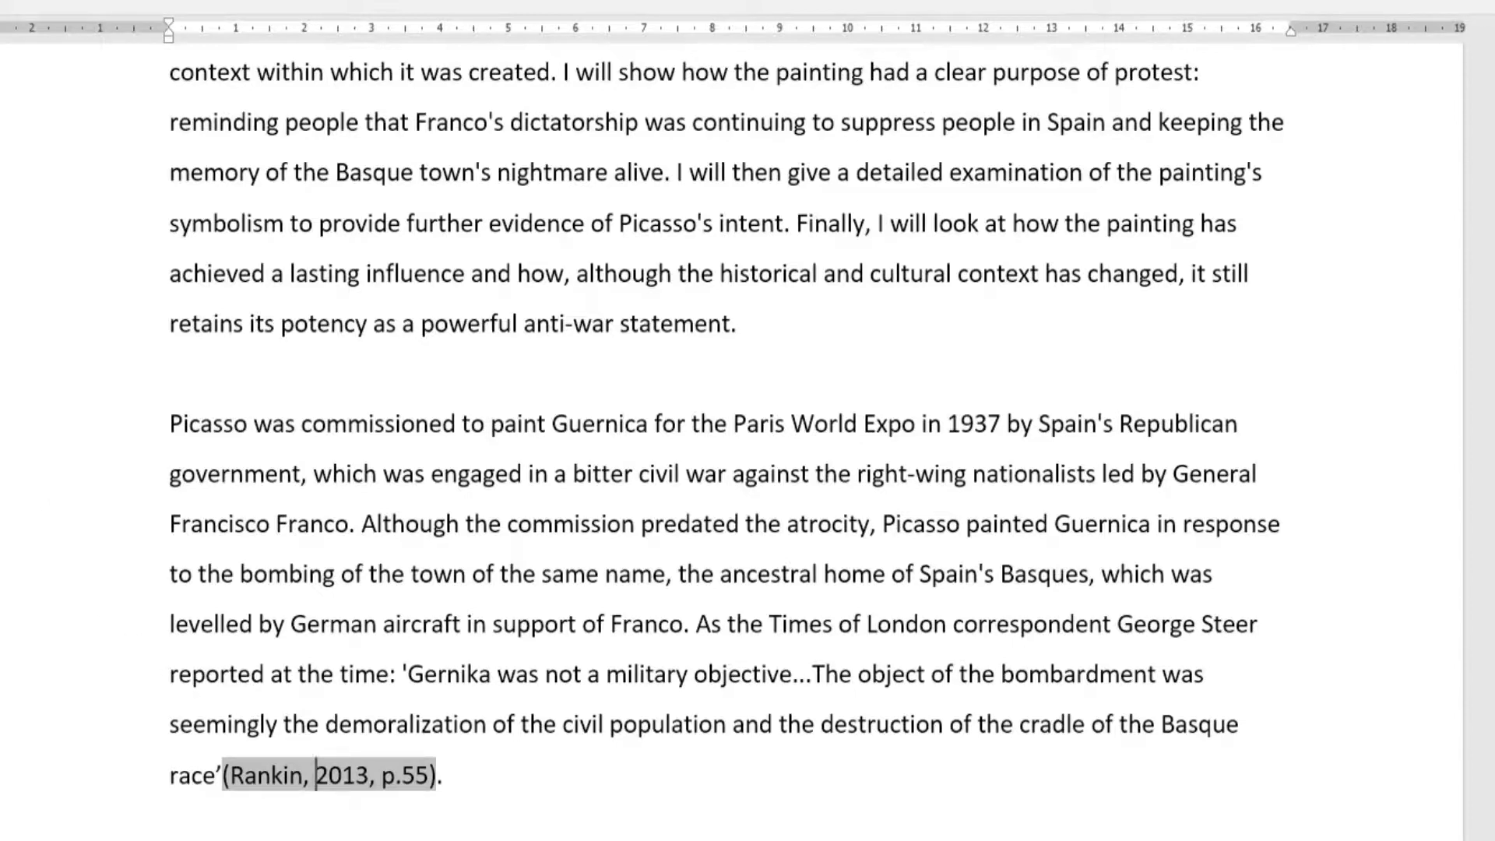
pyautogui.hotkey('ctrl', 'alt', 'c')
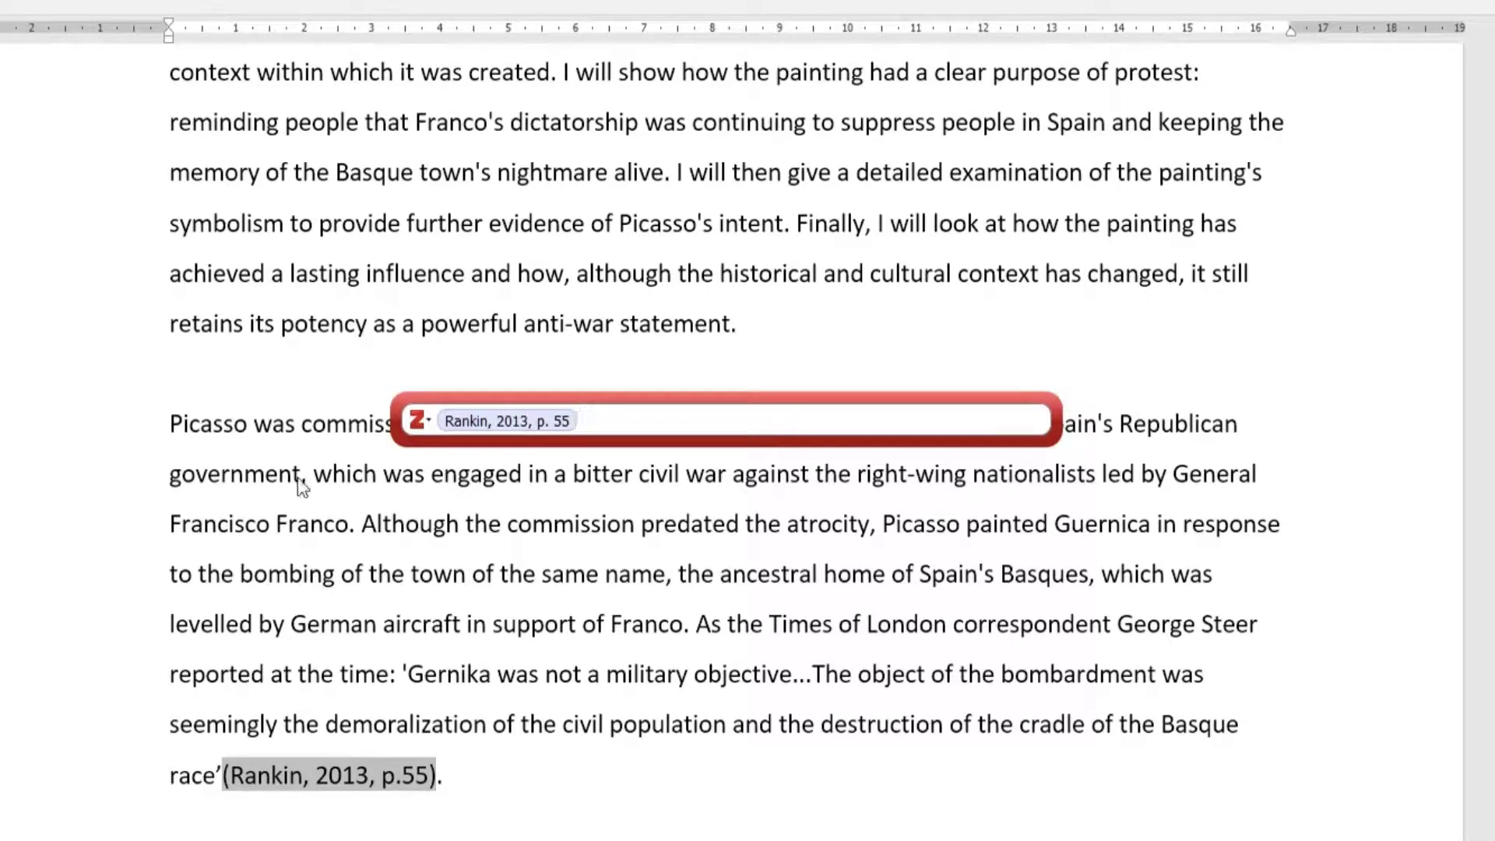
pyautogui.click(494, 422)
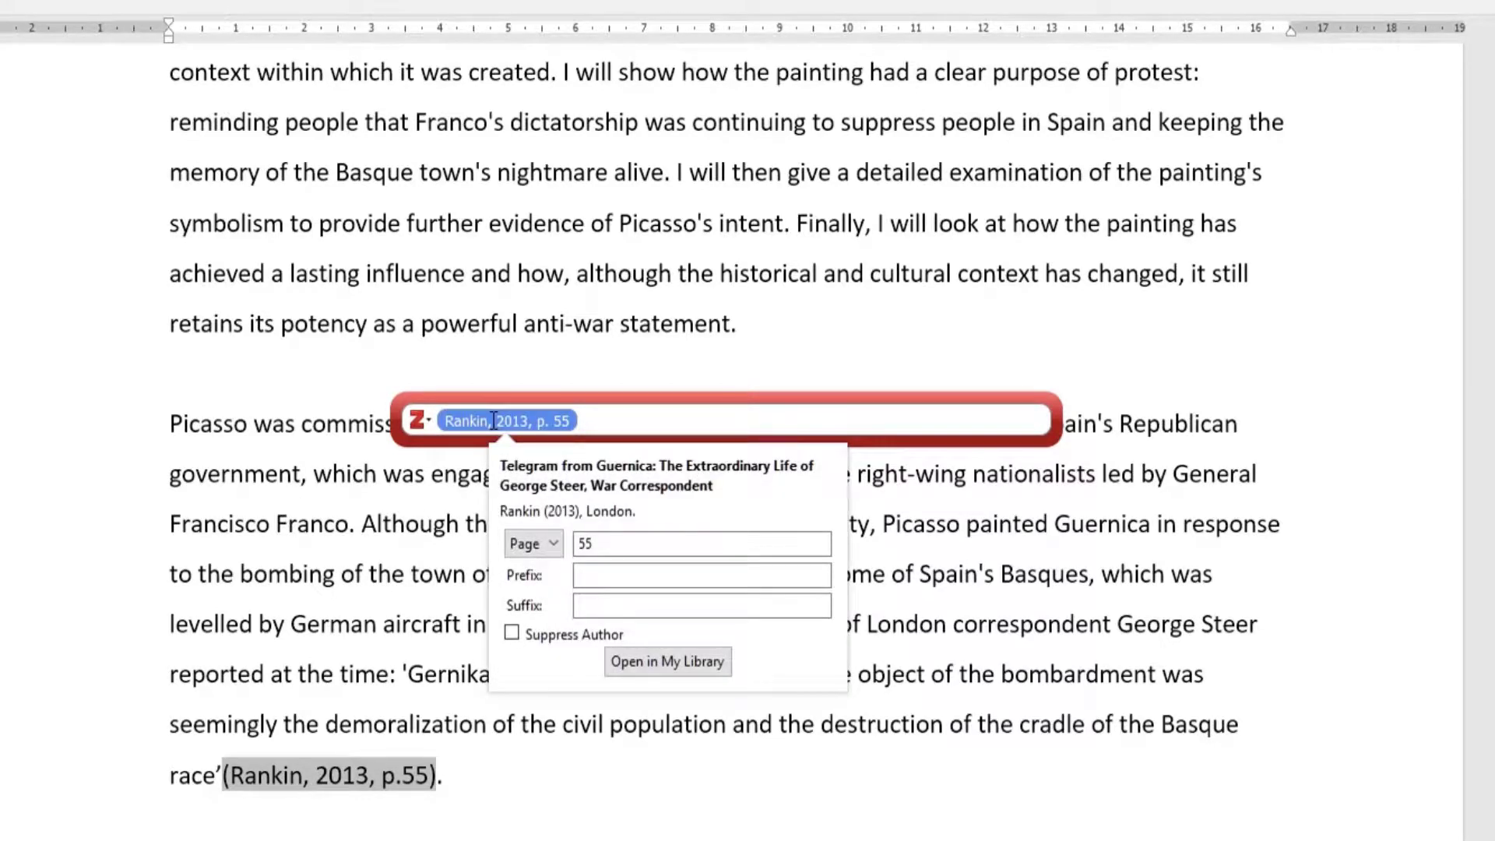
pyautogui.click(613, 542)
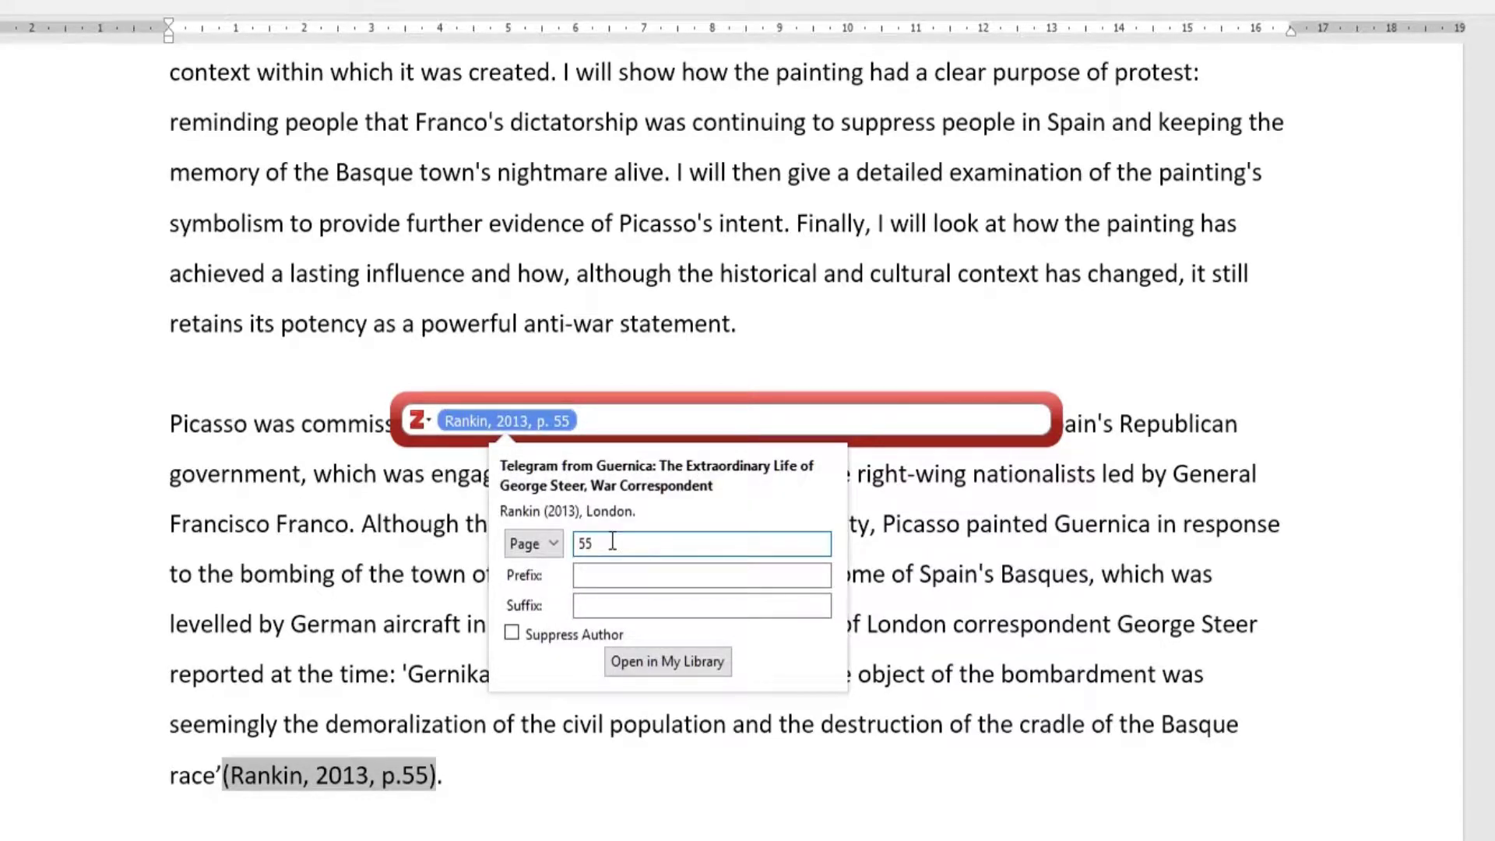
pyautogui.press('BackSpace')
pyautogui.write('6')
pyautogui.press('Return')
pyautogui.press('Return')
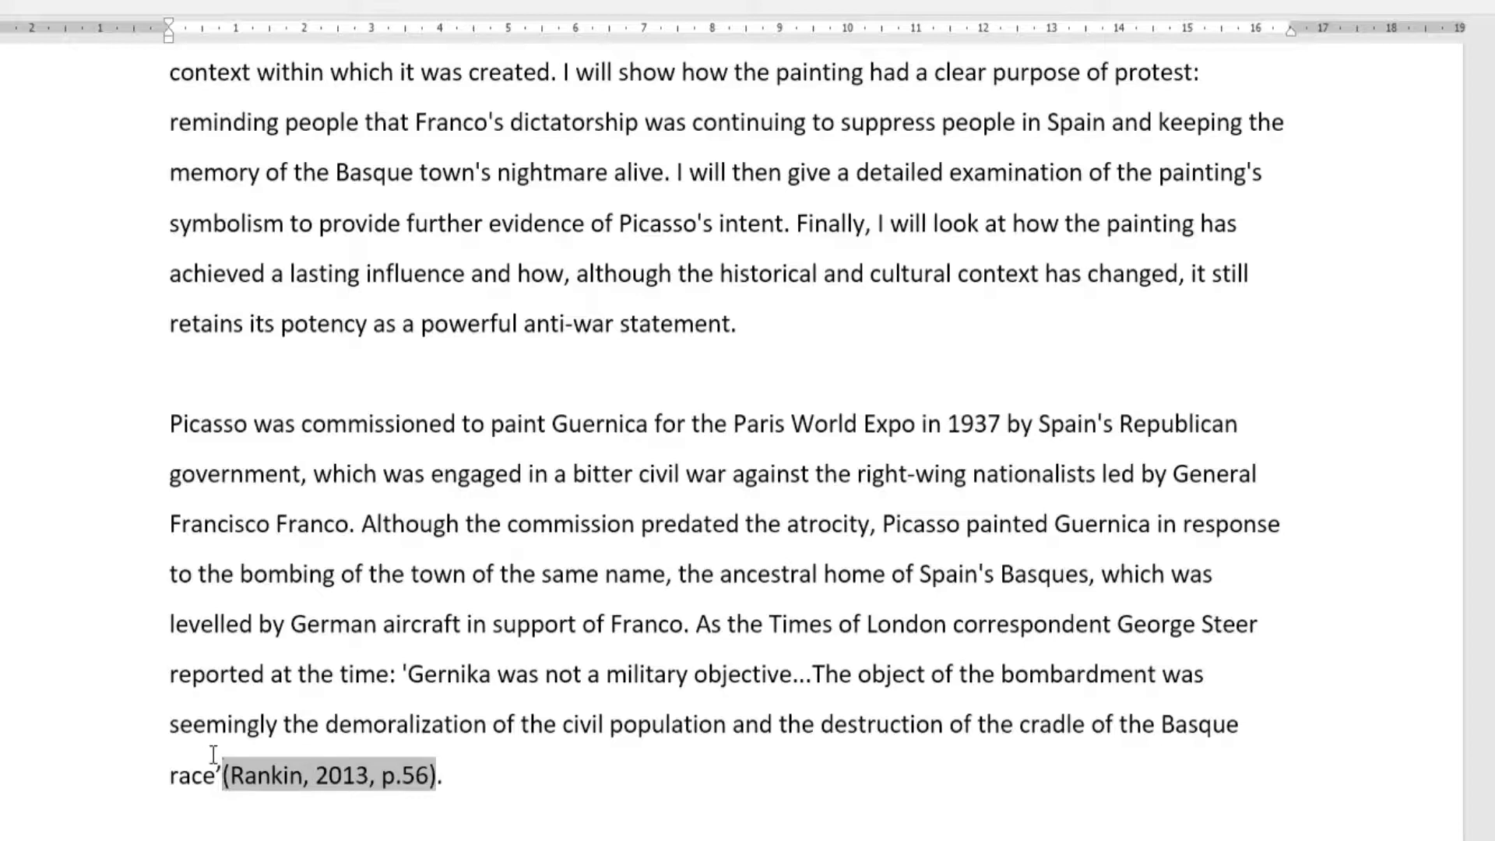
pyautogui.click(516, 775)
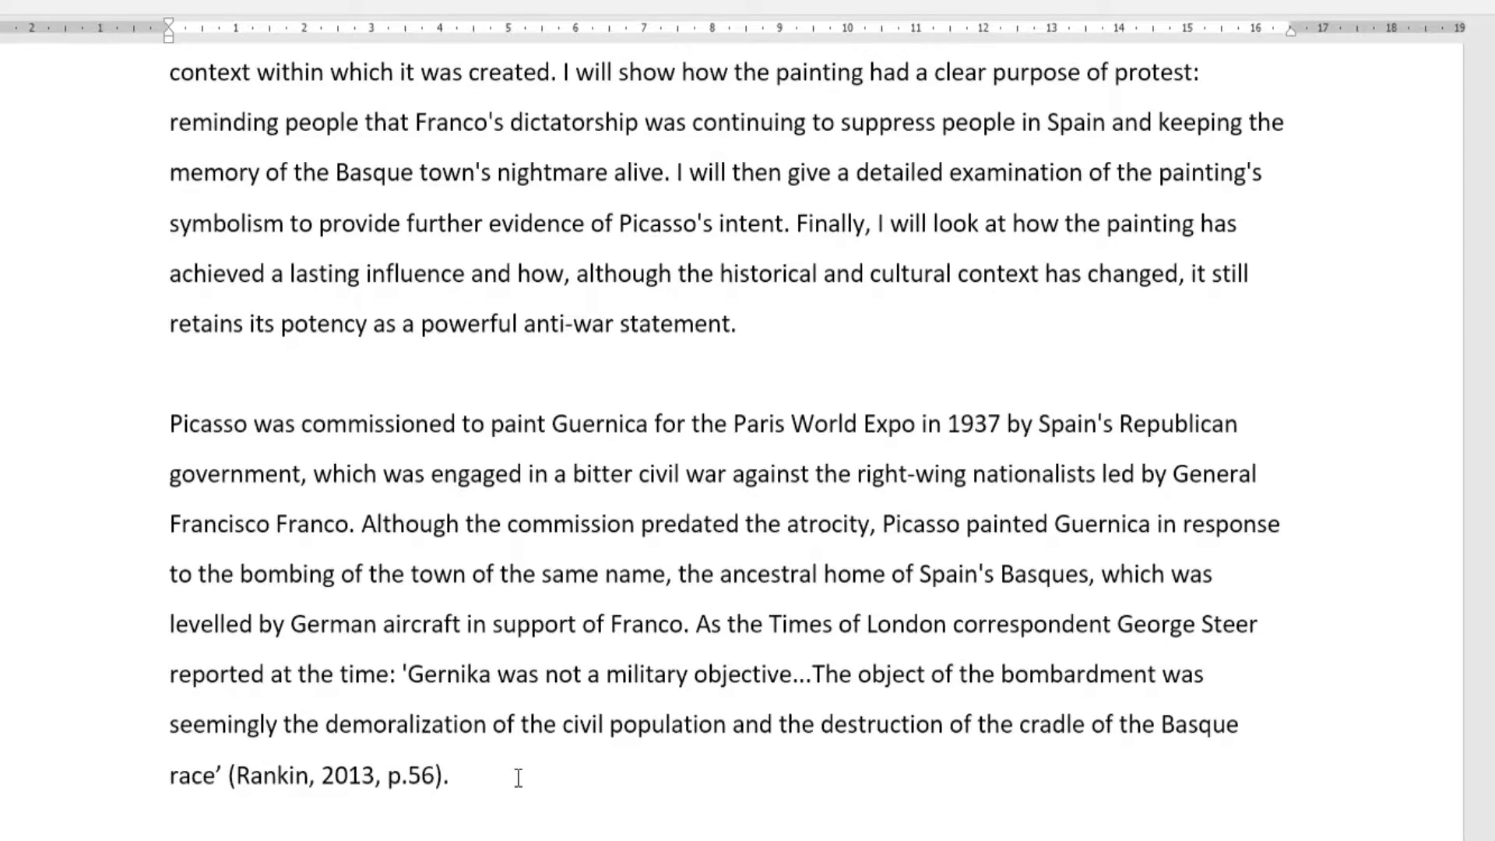
# Add the heading "Bibliography" below the essay's last paragraph and insert the Zotero bibliography under it
pyautogui.scroll(-10, 518, 778)
pyautogui.scroll(-8, 518, 777)
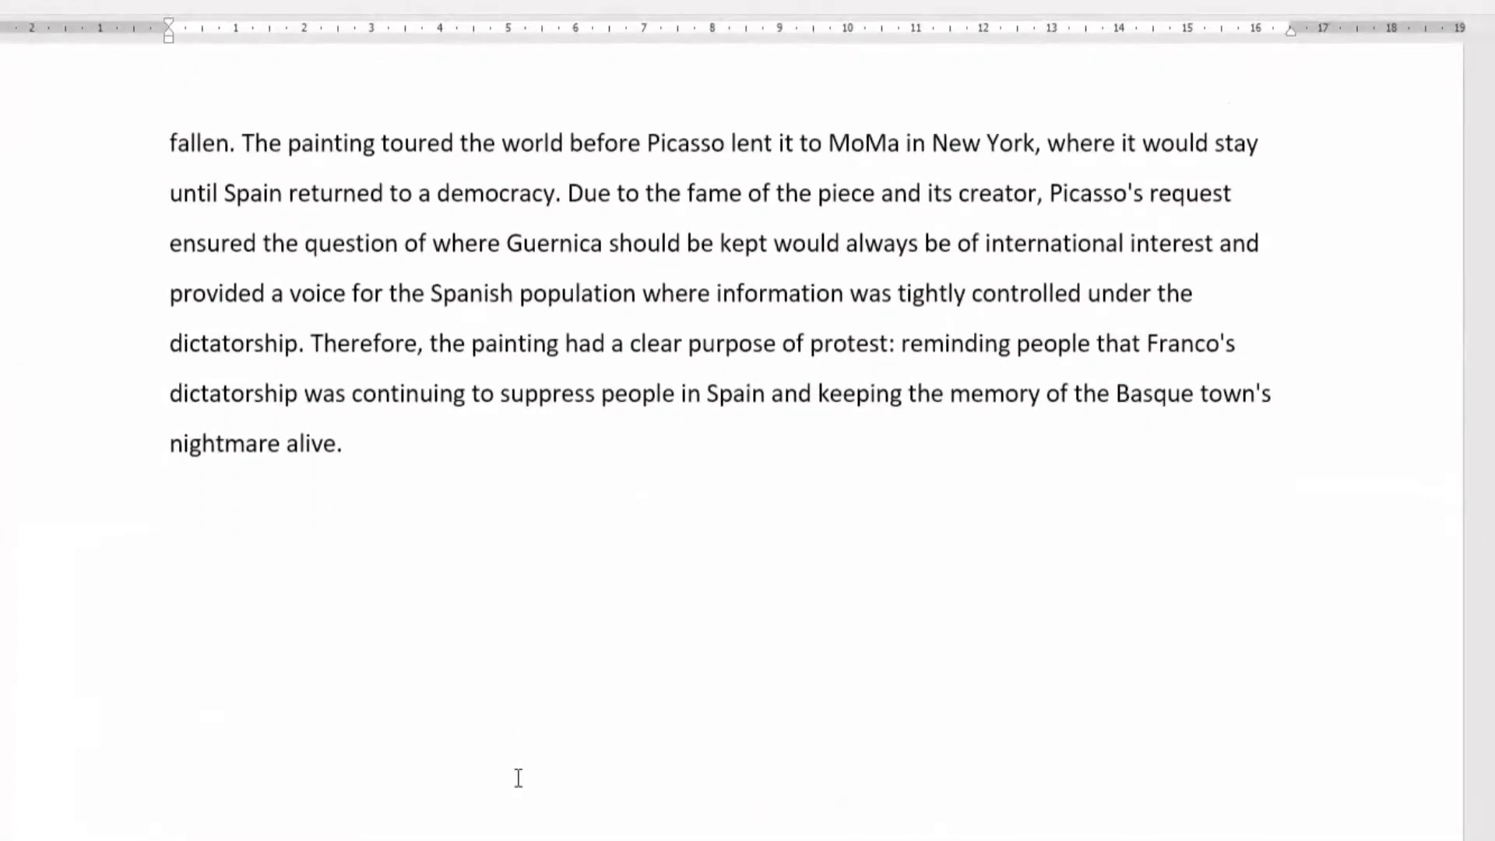
pyautogui.click(244, 320)
pyautogui.write('Bibliography')
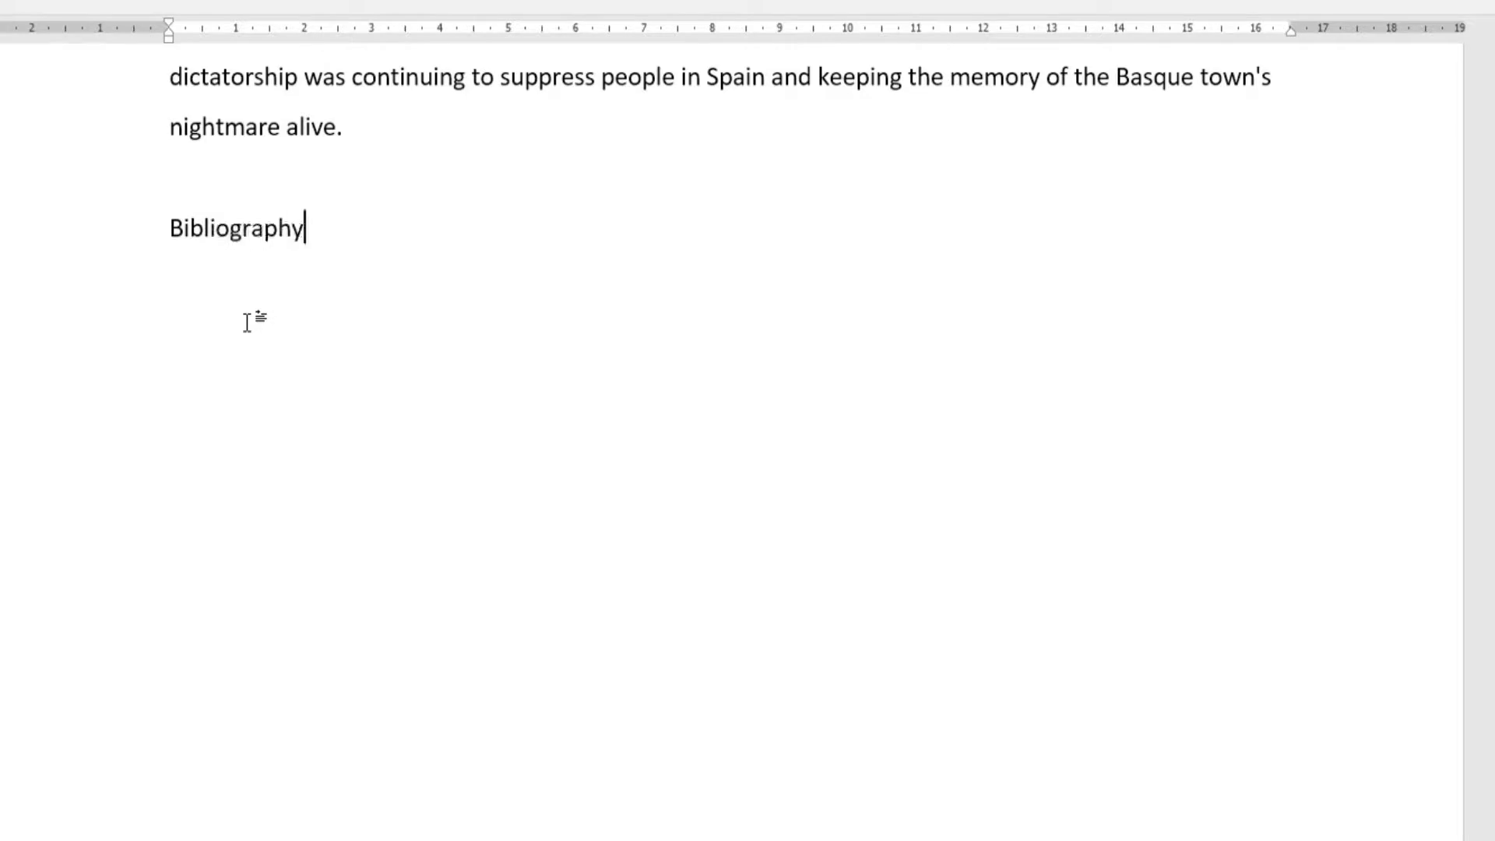
pyautogui.press('Return')
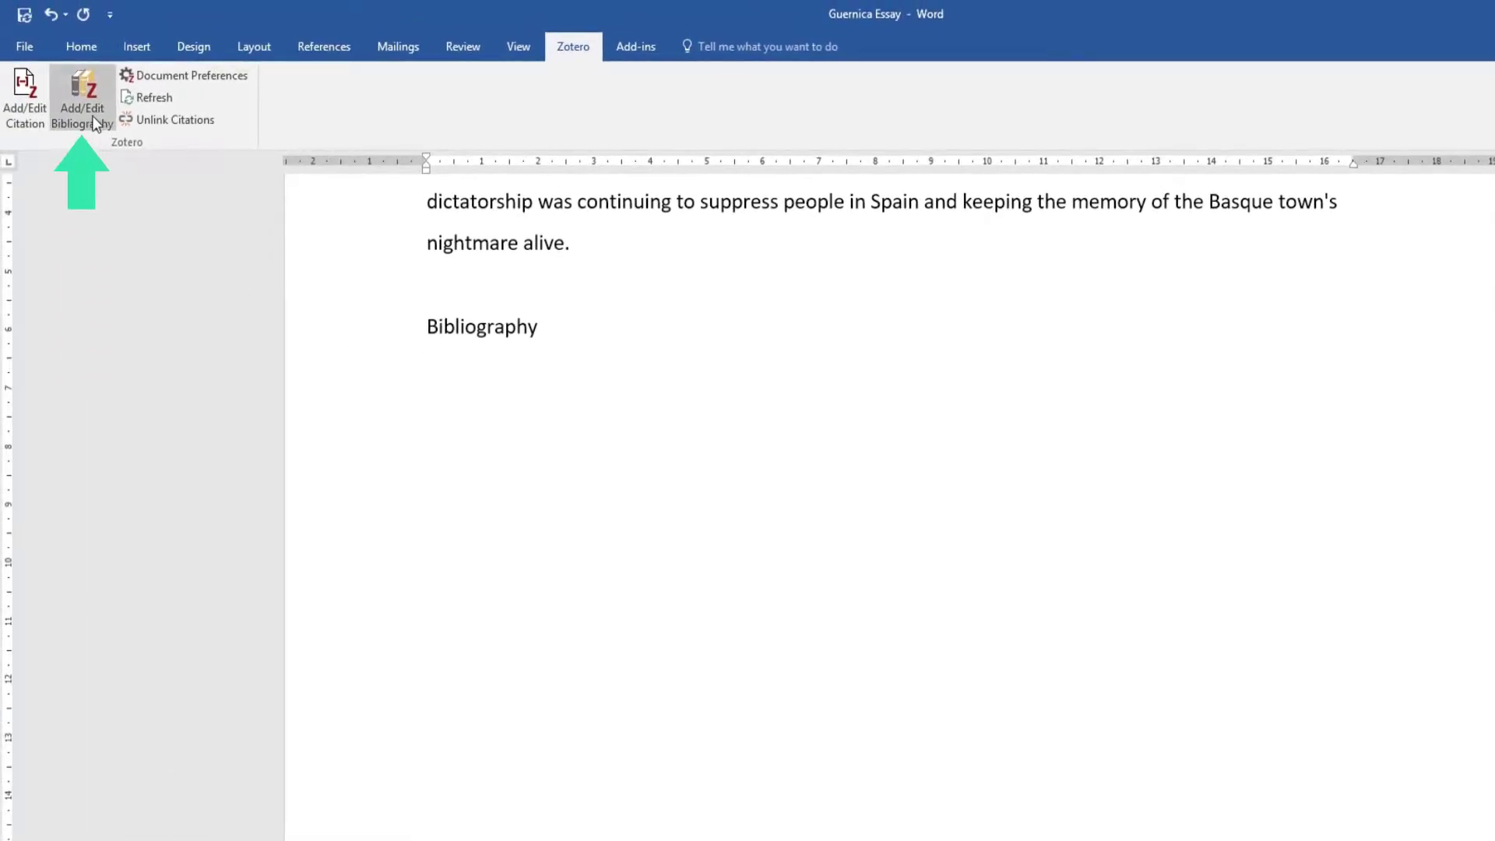
pyautogui.click(94, 125)
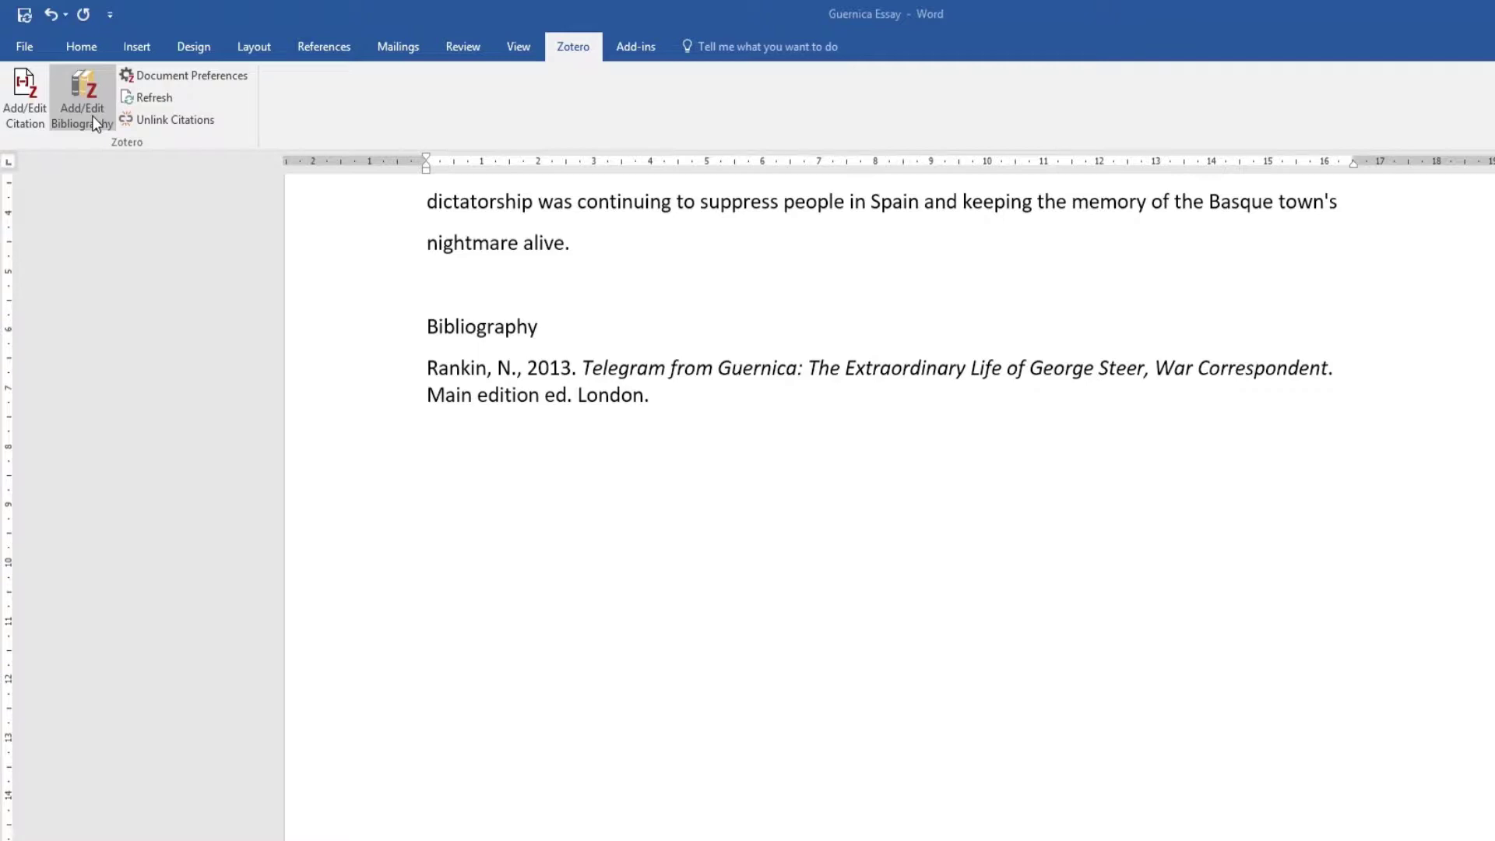
# Insert a Zotero citation for the book Picasso and Truth after "nightmare alive", before the full stop, finding it by searching for "guer"
pyautogui.scroll(4, 637, 501)
pyautogui.click(571, 604)
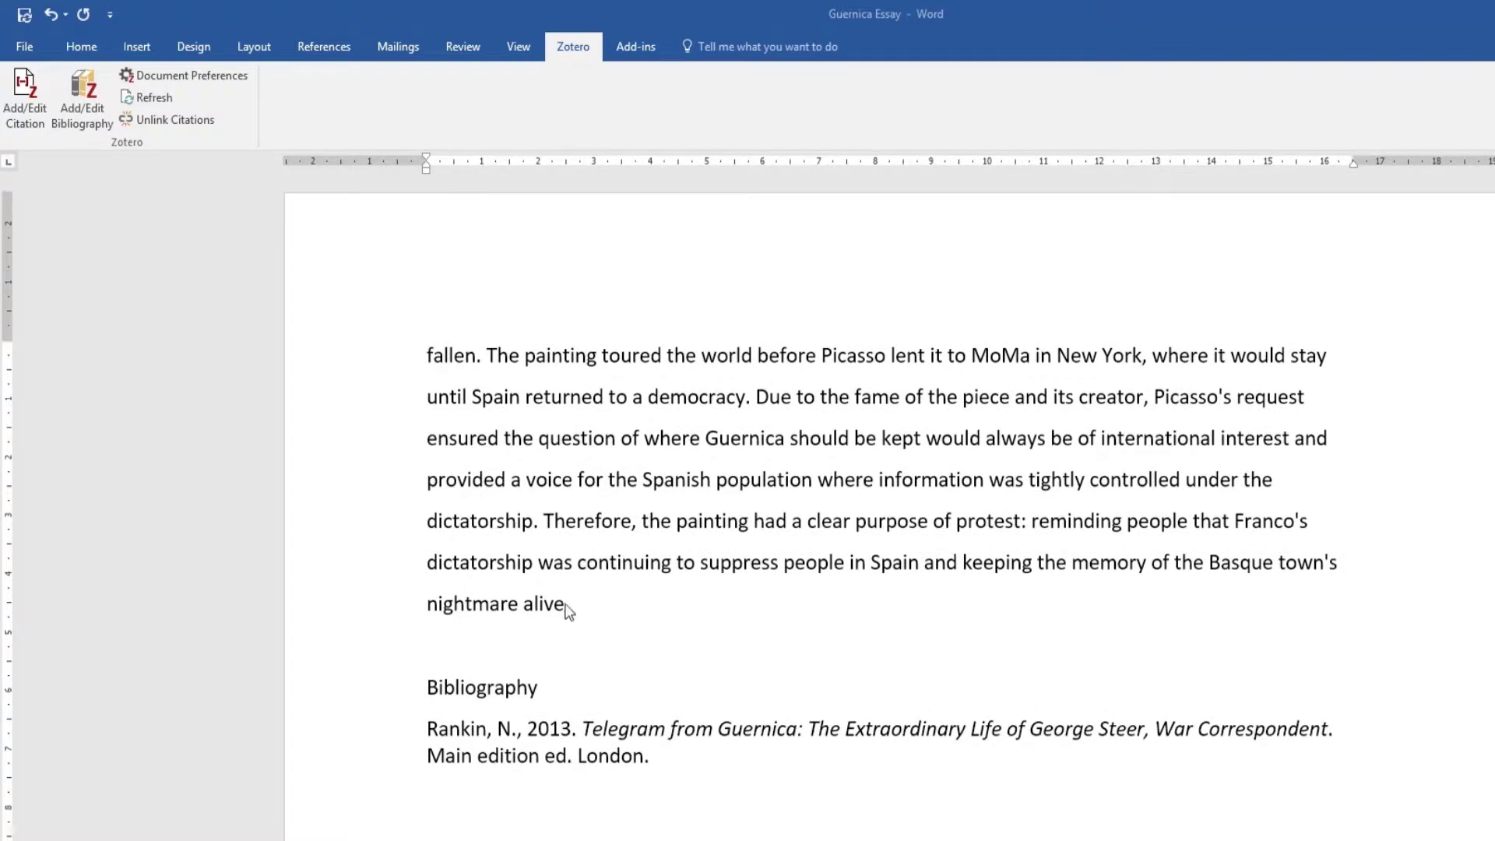
pyautogui.press('BackSpace')
pyautogui.click(21, 107)
pyautogui.write('guer')
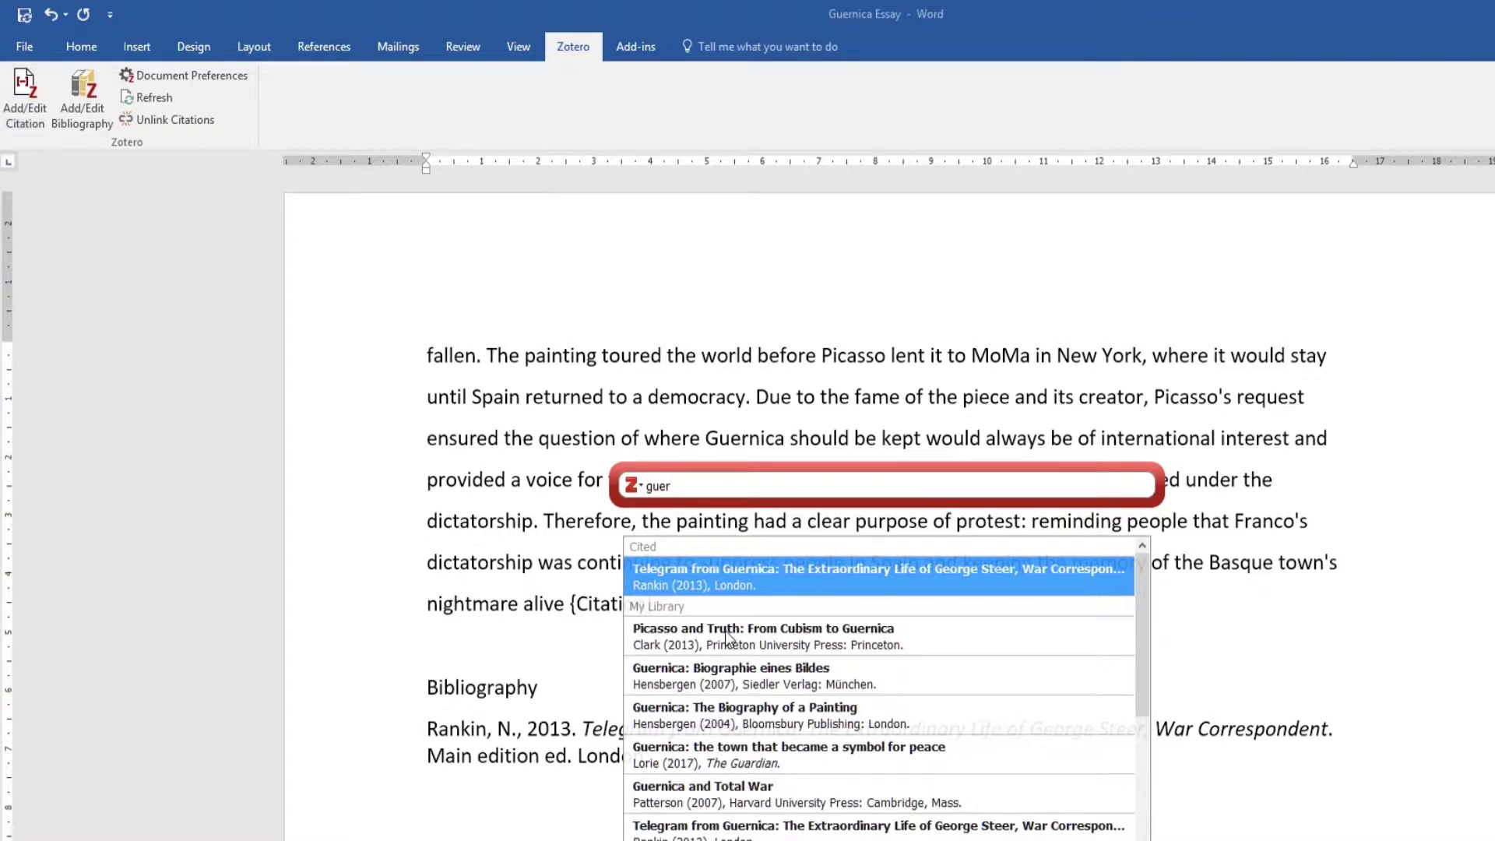
pyautogui.click(727, 635)
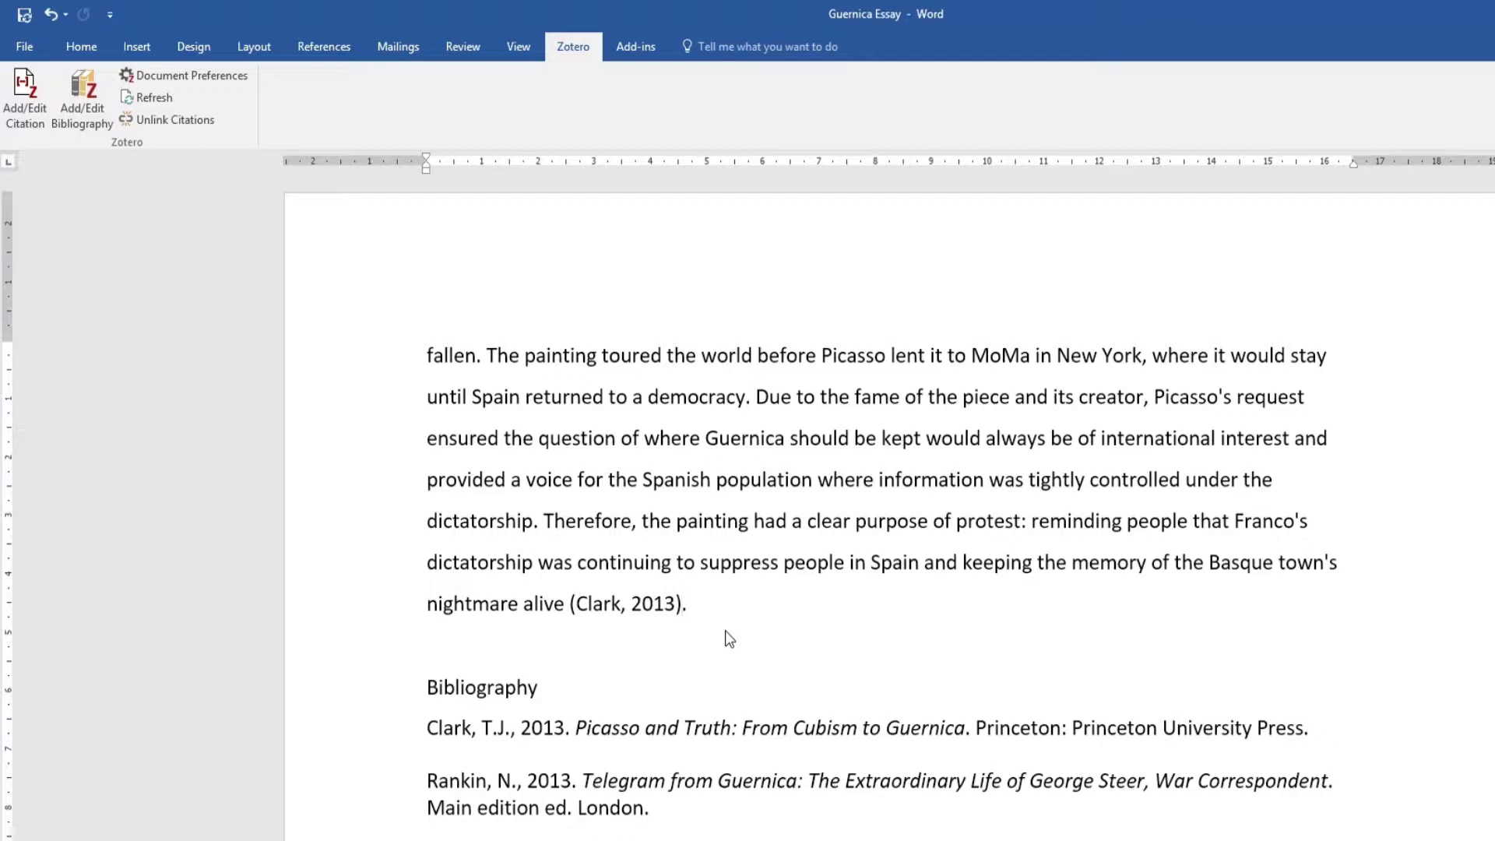
# Switch to Zotero, set the publisher of Telegram from Guernica to Bloomsbury Publishing, and refresh the citations in the Word essay
pyautogui.scroll(-4, 728, 637)
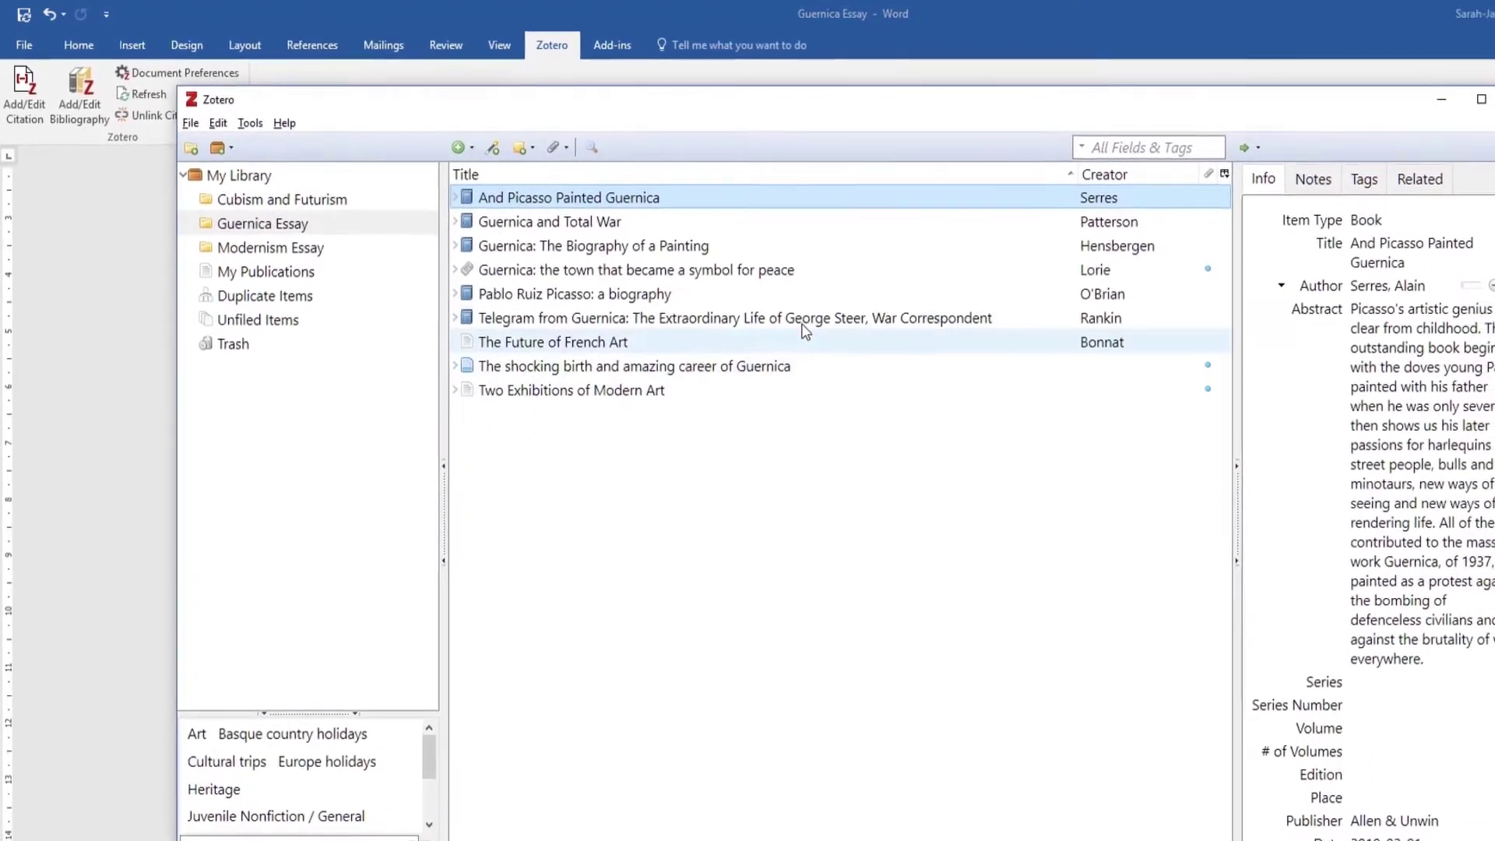
pyautogui.click(802, 320)
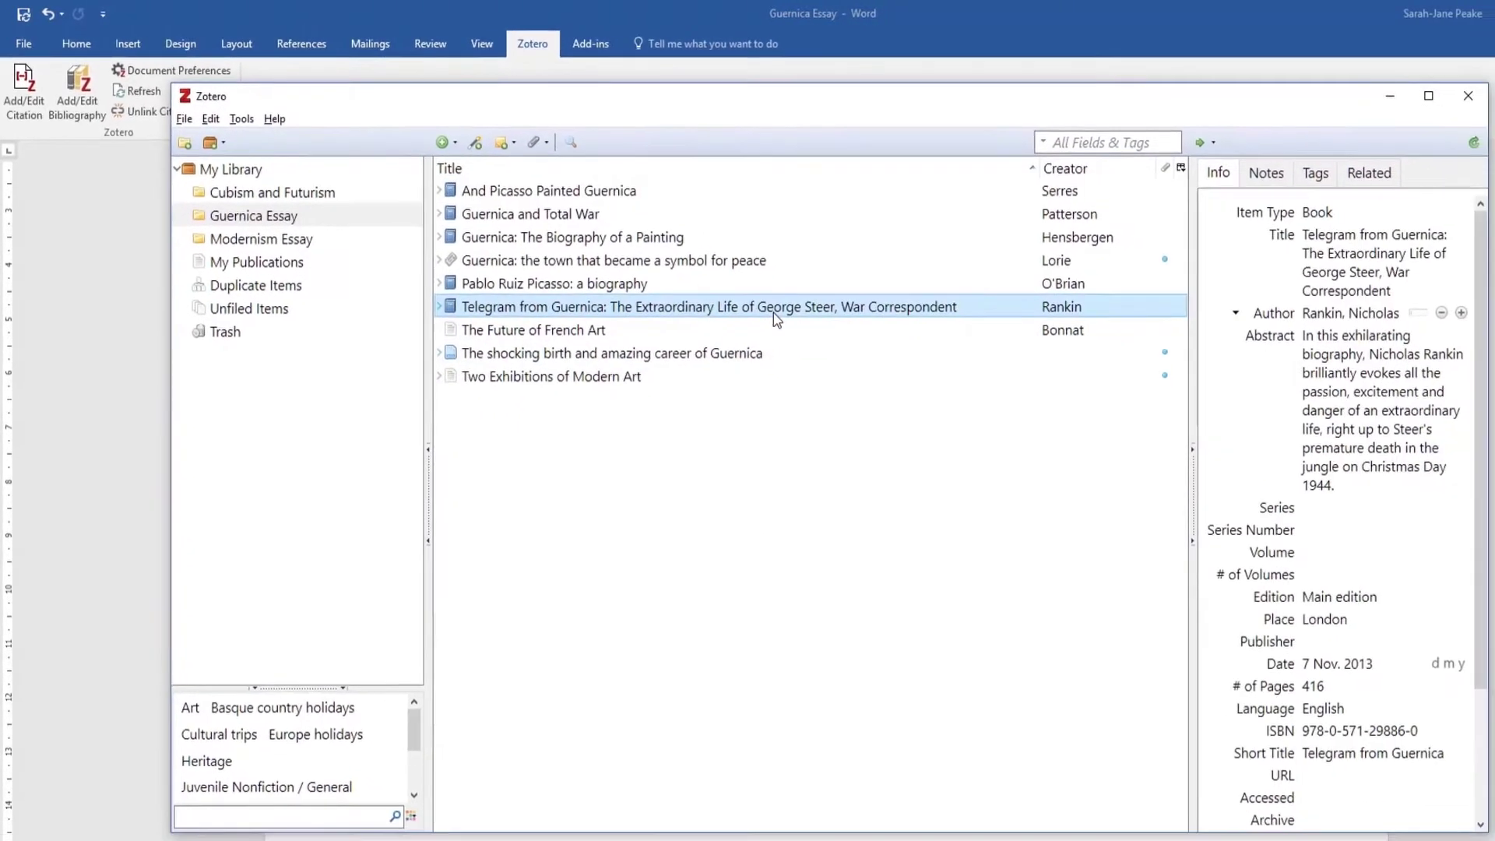
pyautogui.click(1378, 588)
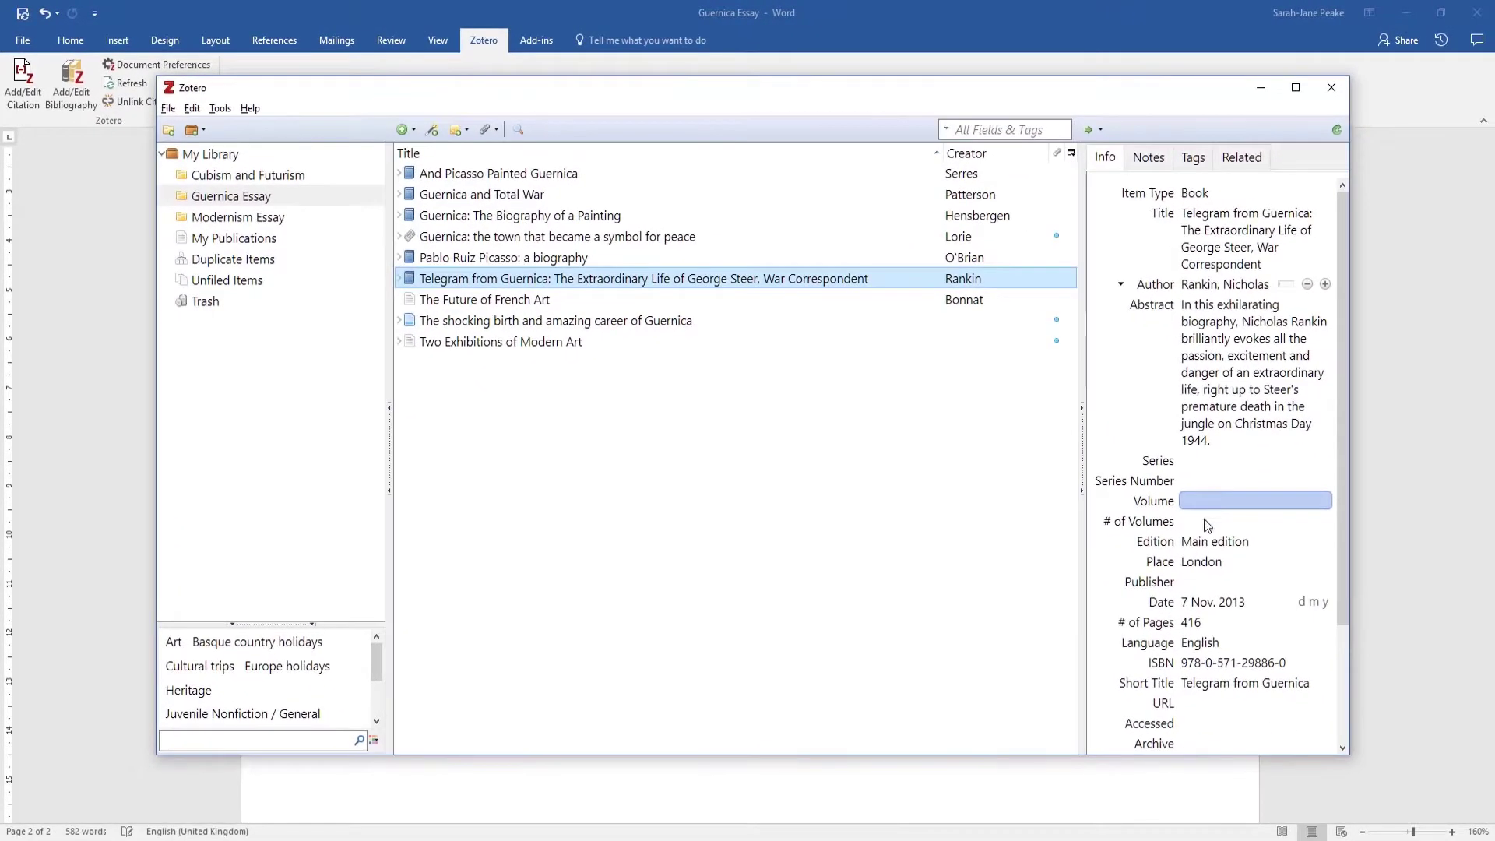
pyautogui.click(1200, 586)
pyautogui.write('Bl')
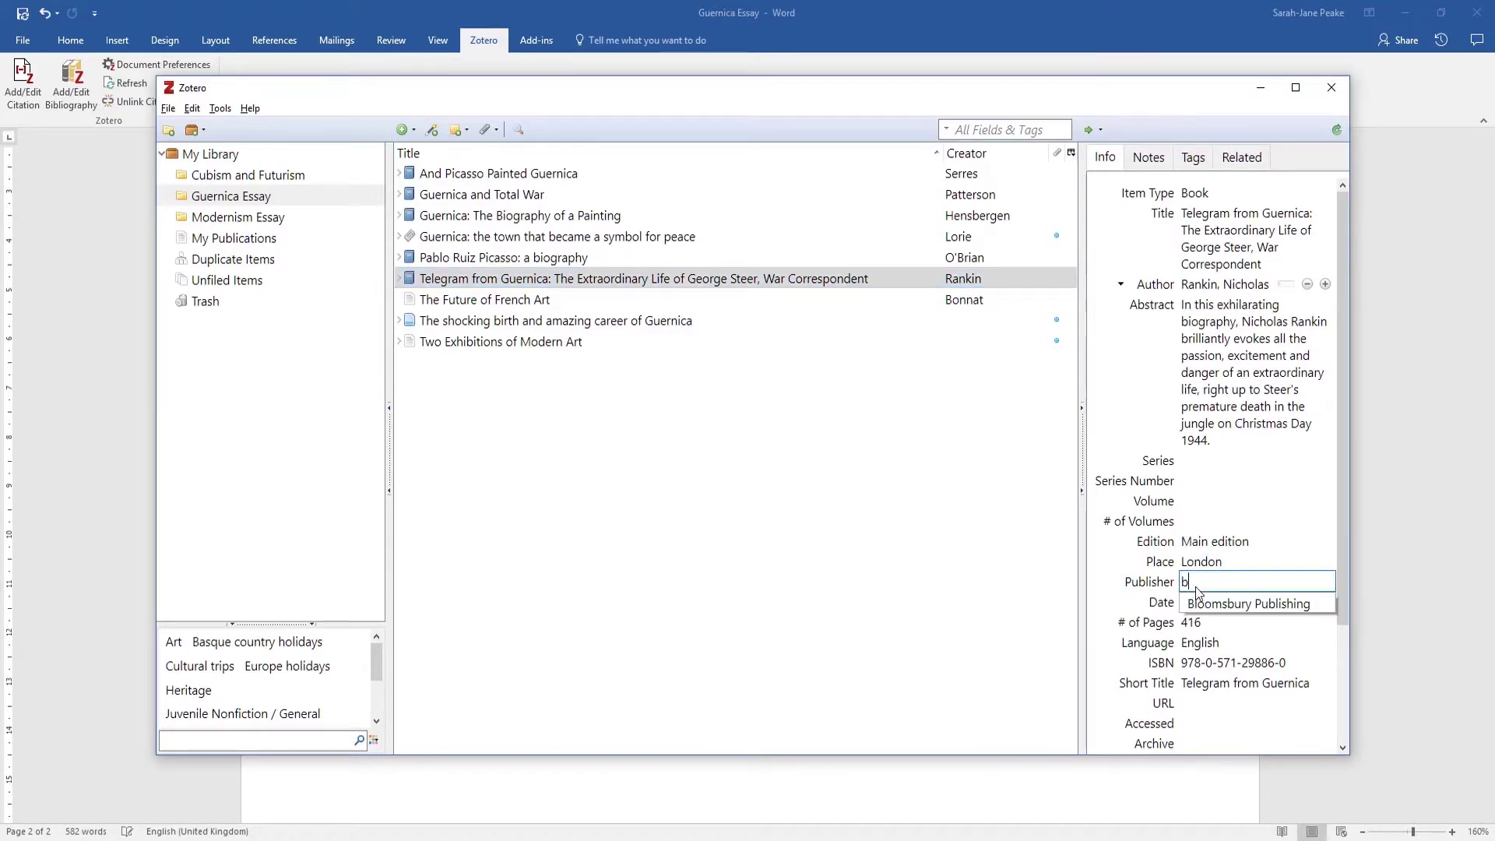
pyautogui.click(1197, 606)
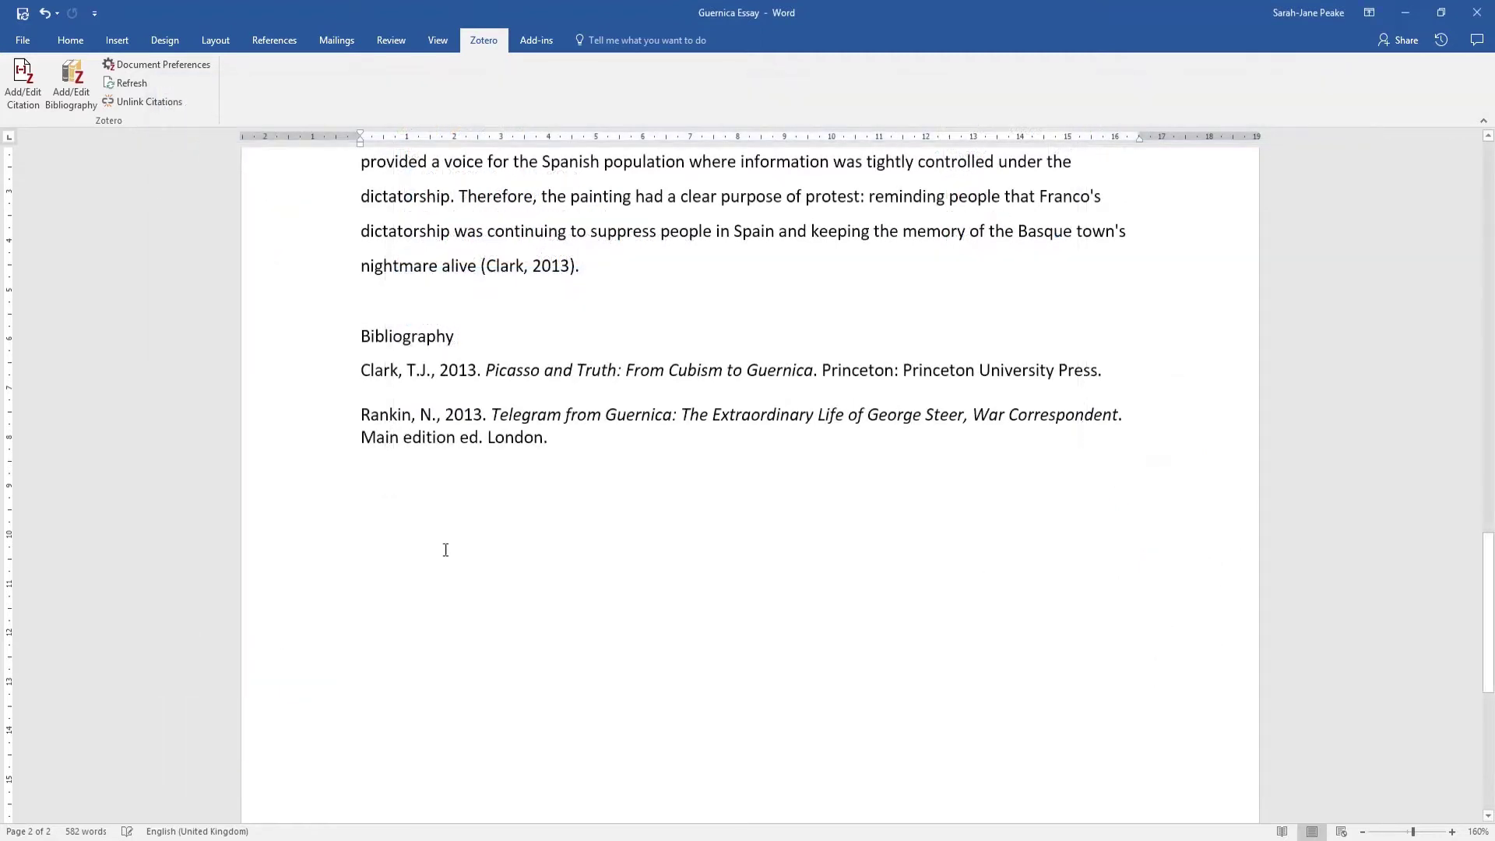
pyautogui.click(143, 83)
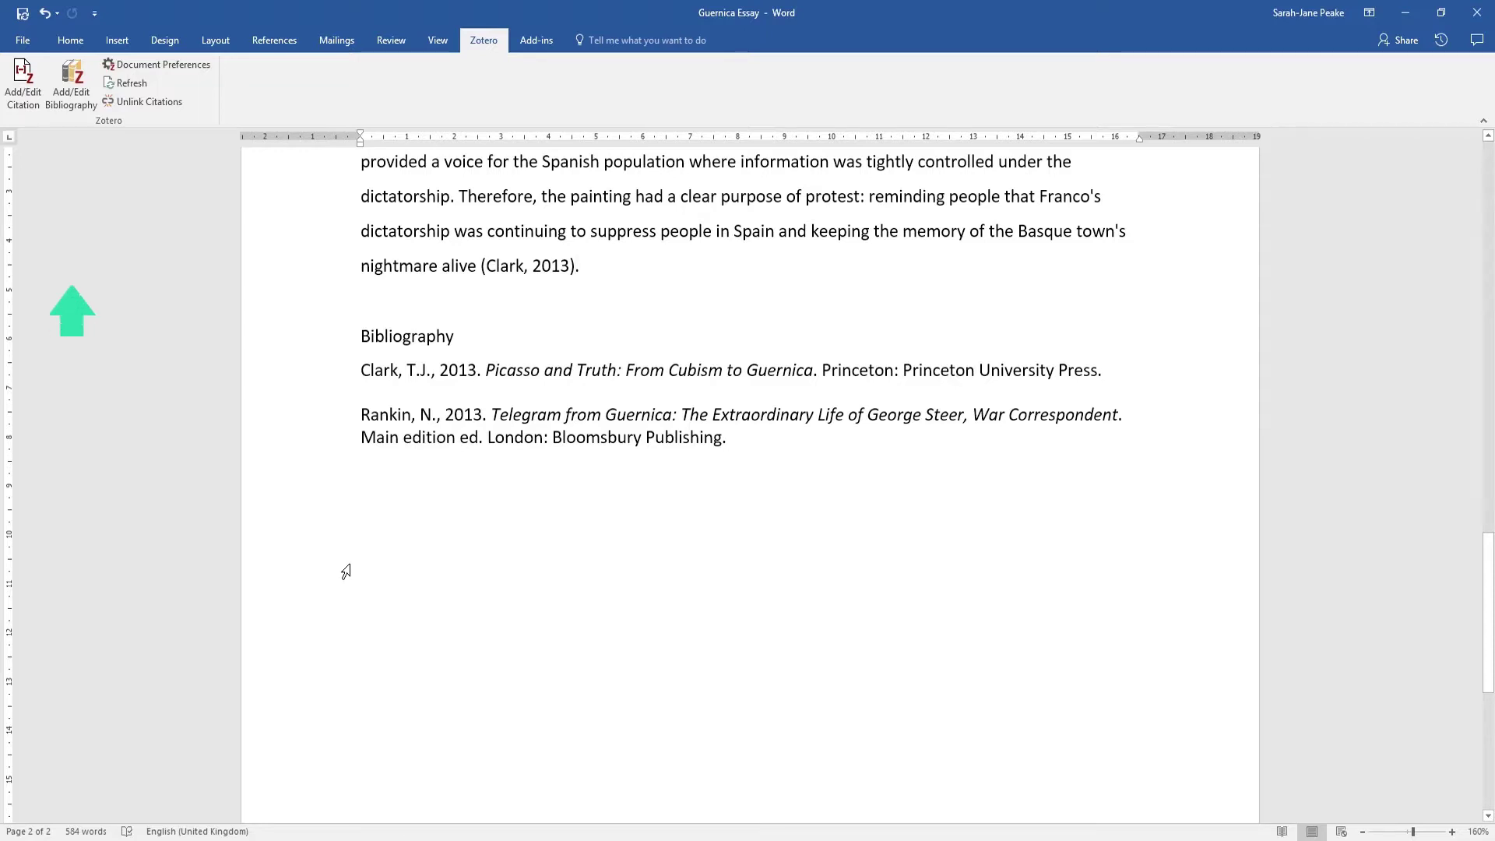
# Open the bibliography for editing and select And Picasso Painted Guernica and Guernica and Total War in the Guernica Essay collection
pyautogui.click(72, 82)
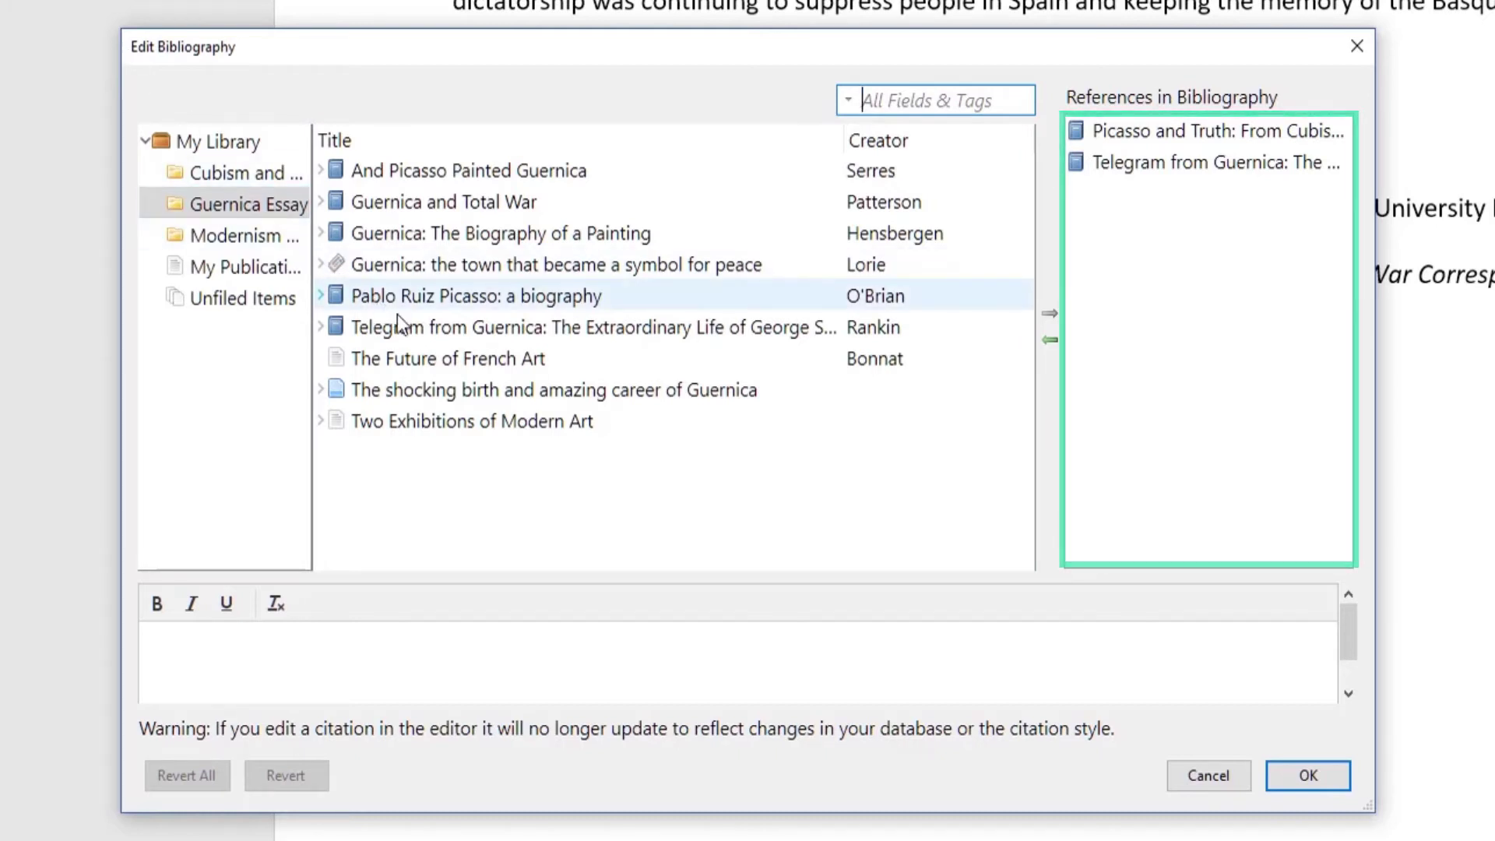
pyautogui.click(514, 173)
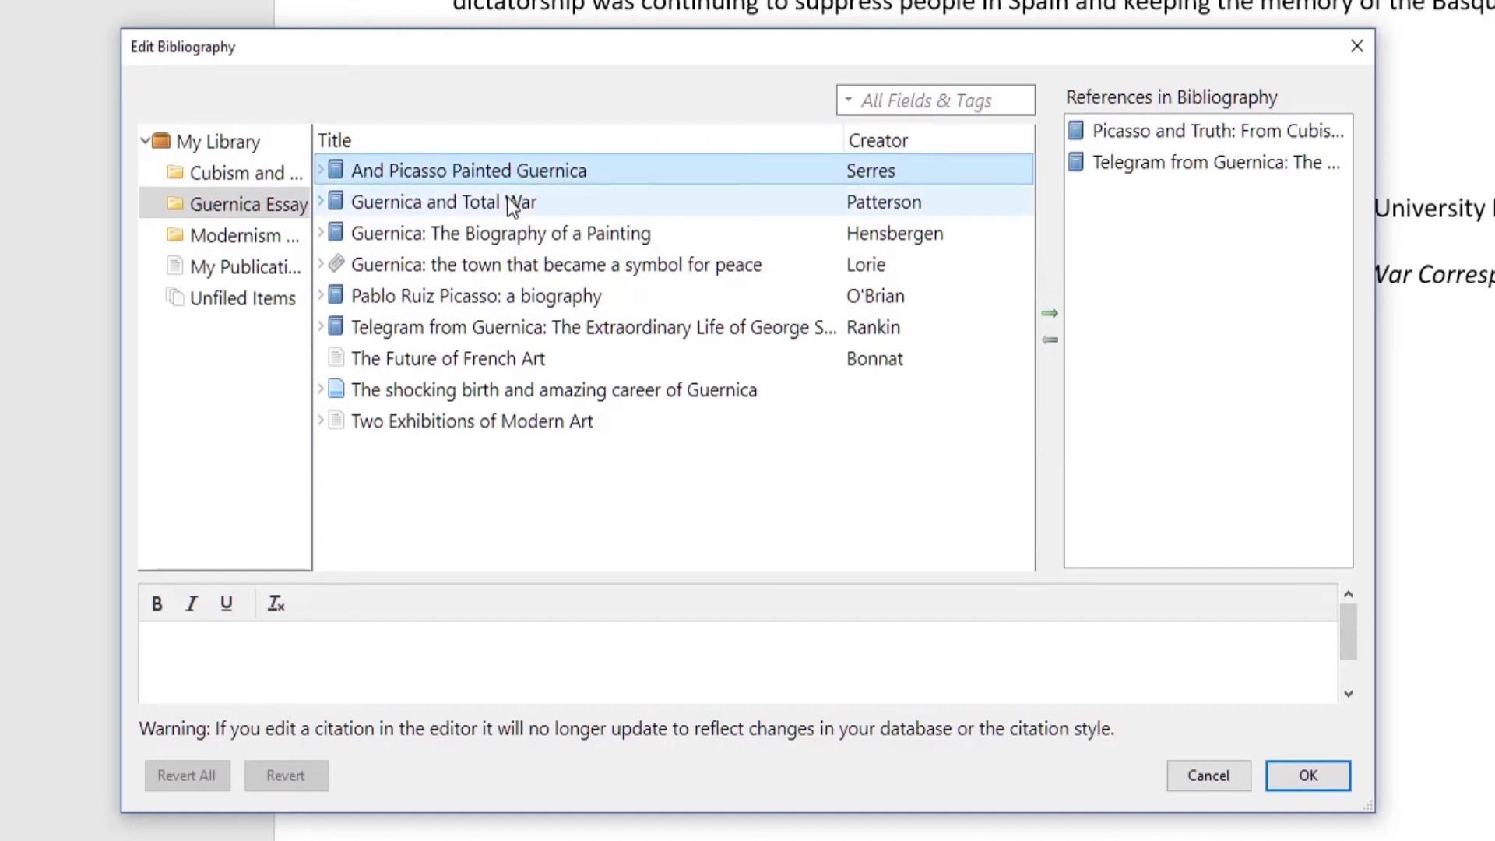
pyautogui.keyDown('shift'); pyautogui.click(510, 204); pyautogui.keyUp('shift')
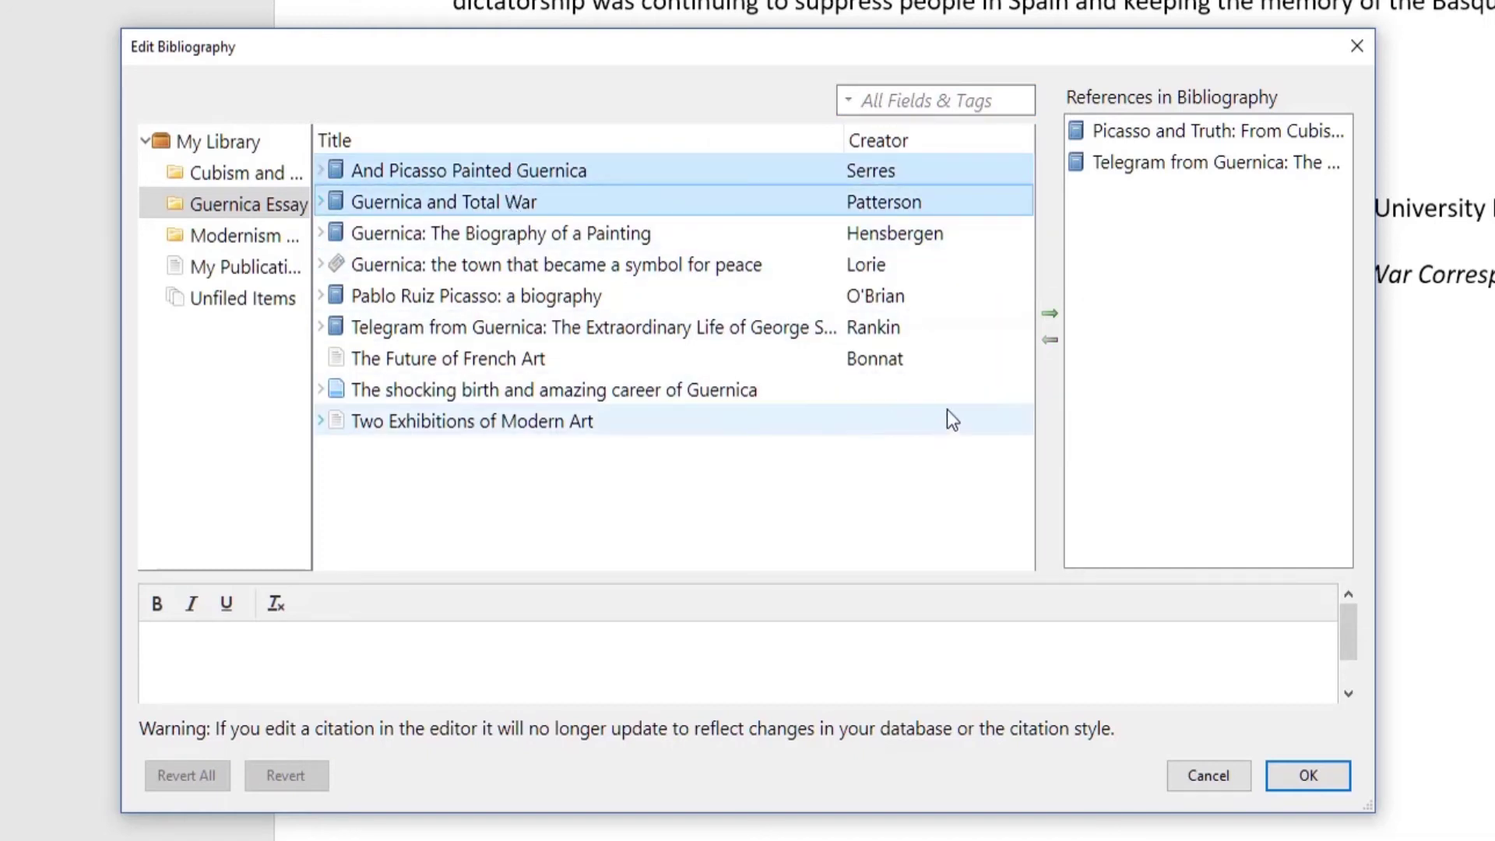